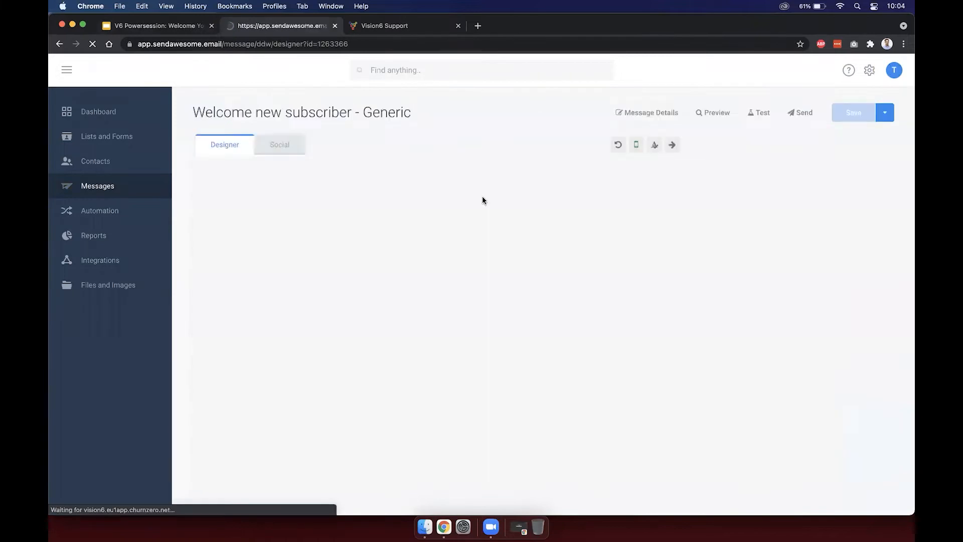
Add an image above the "Welcome to the club" text, using banner_recipeclub.jpg from the XYZ Banners folder
scroll(640, 321, "down", 2)
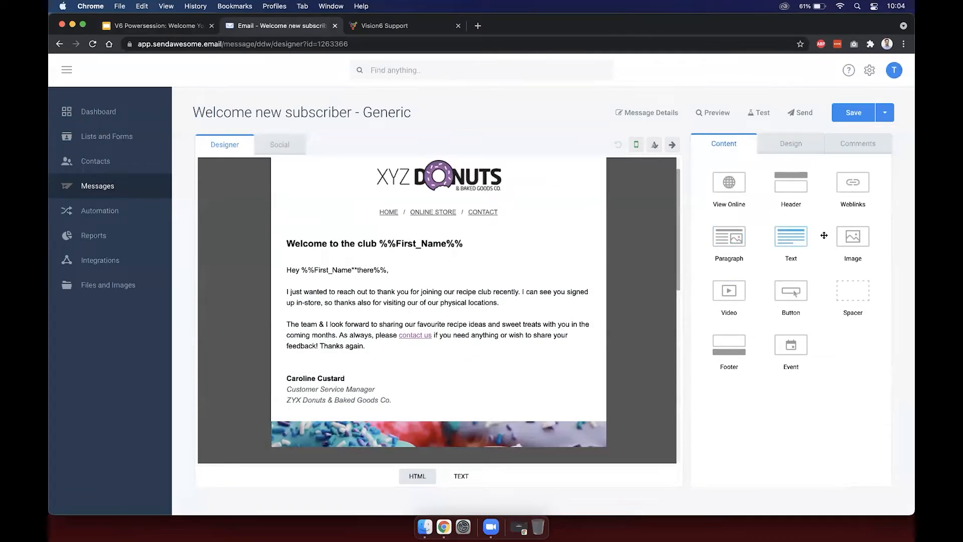
left_click_drag(852, 238, 446, 222)
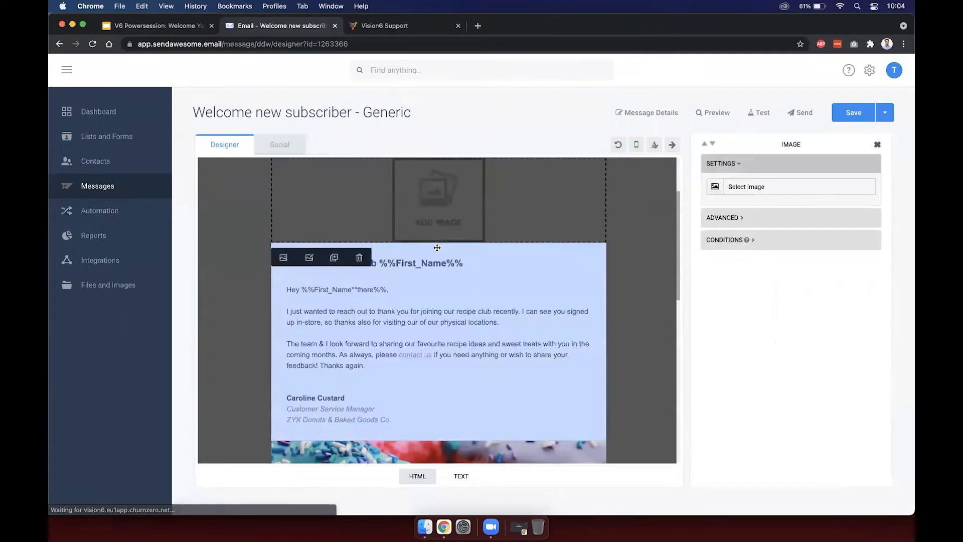
left_click(446, 222)
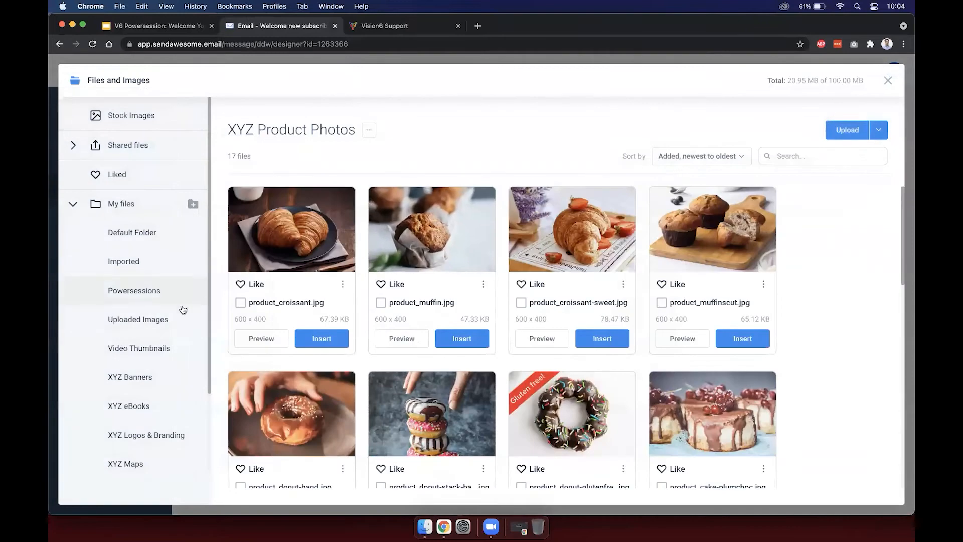
left_click(132, 376)
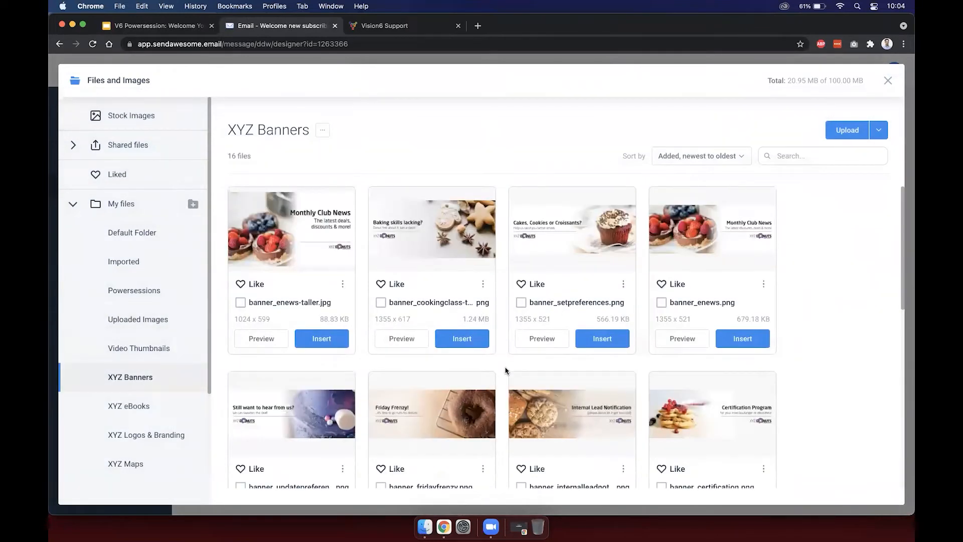
scroll(505, 370, "down", 5)
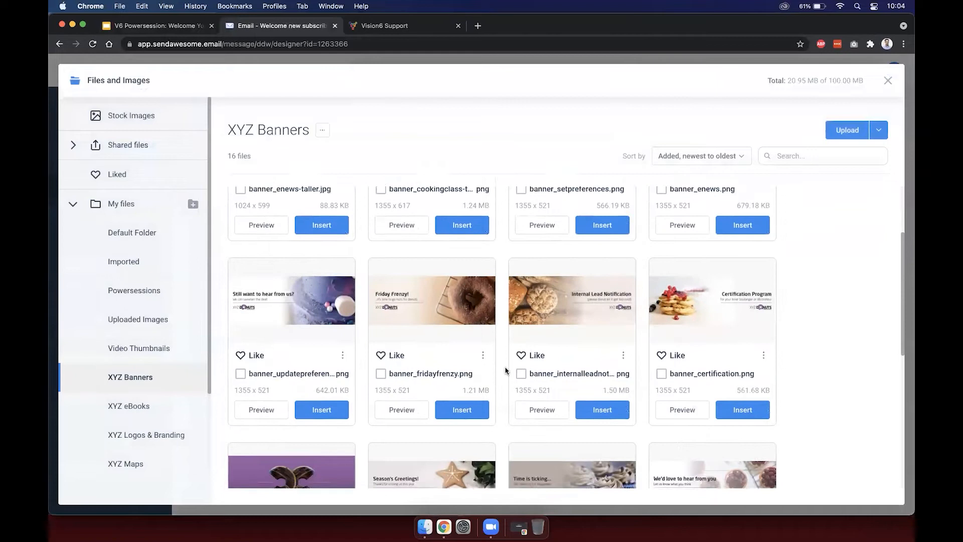
scroll(505, 370, "down", 3)
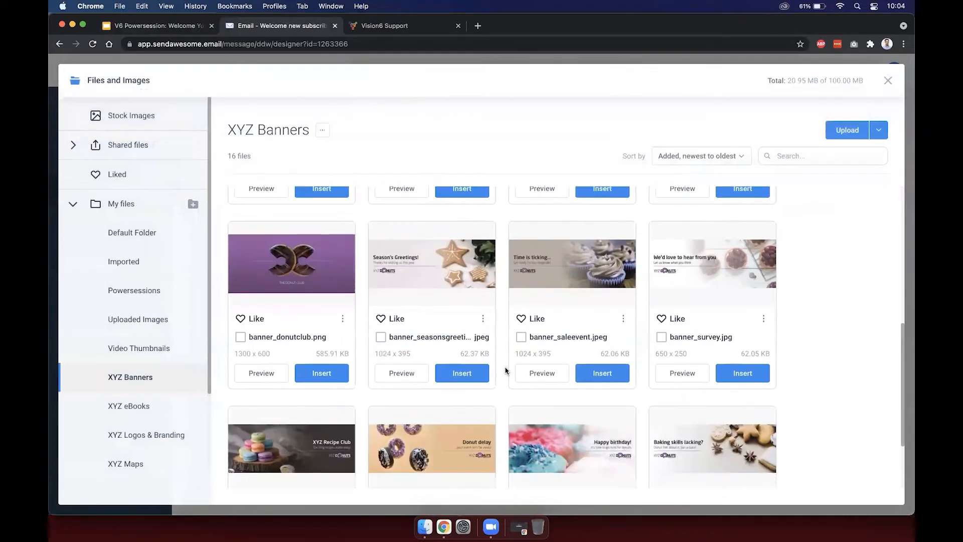
scroll(321, 437, "down", 3)
left_click(311, 456)
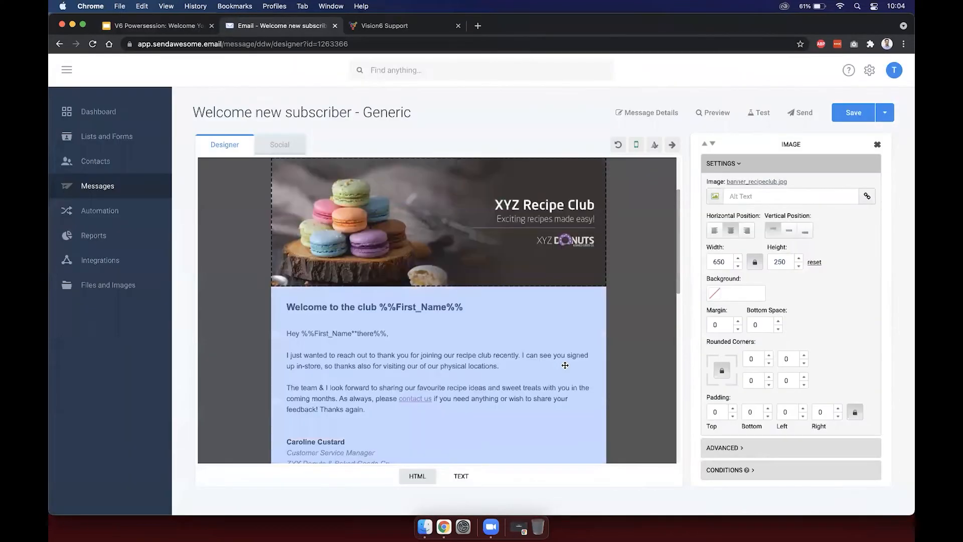
left_click(612, 347)
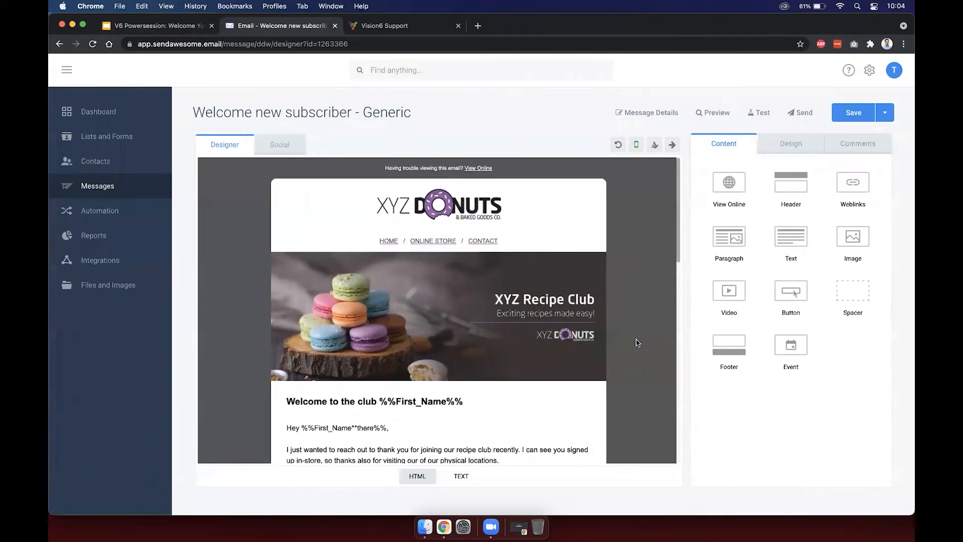
Check the body of the "Welcome new subscriber - Generic" email and save the message
scroll(637, 343, "down", 3)
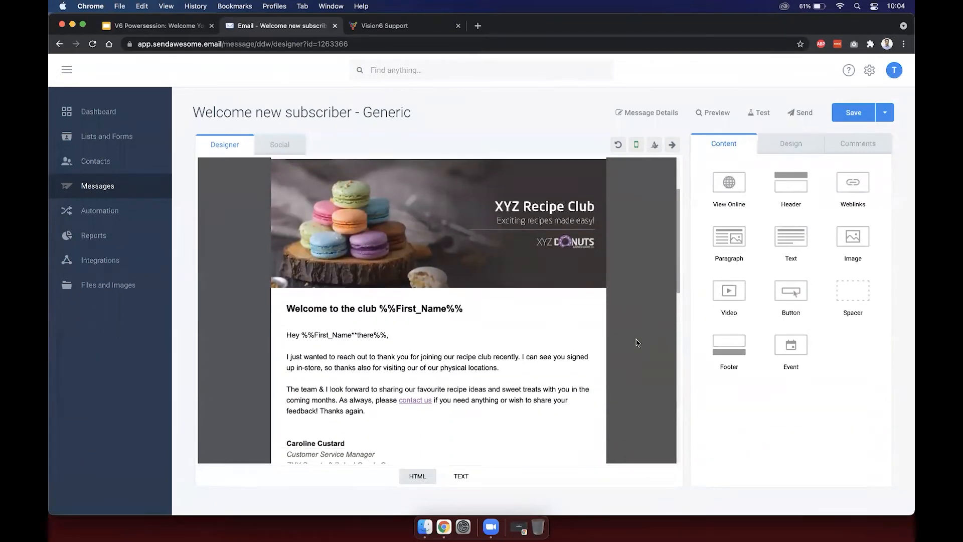
scroll(637, 342, "down", 1)
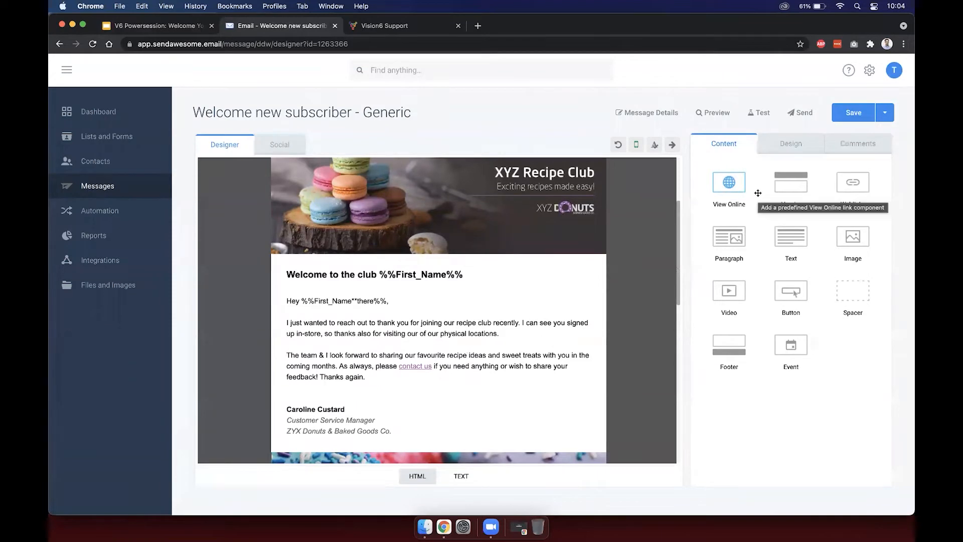
left_click(853, 112)
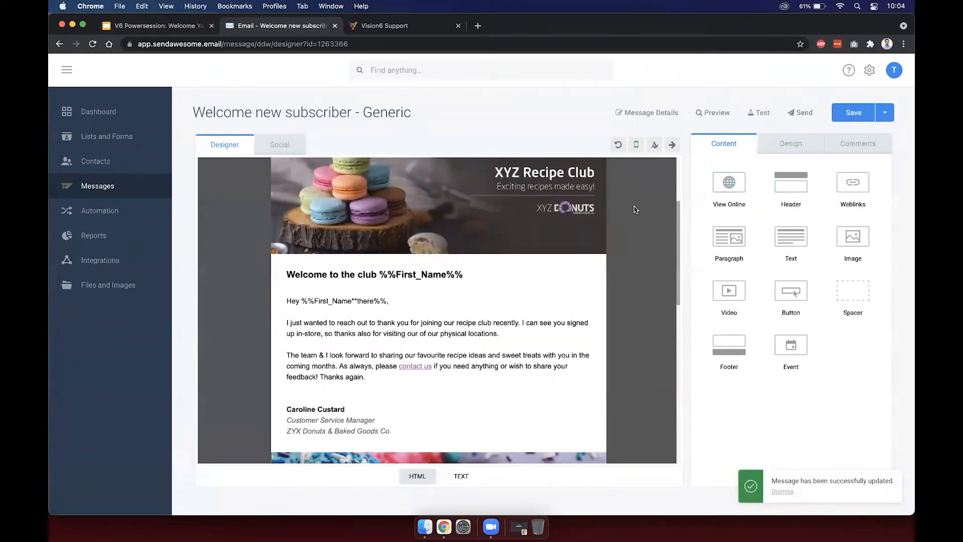
scroll(635, 210, "up", 2)
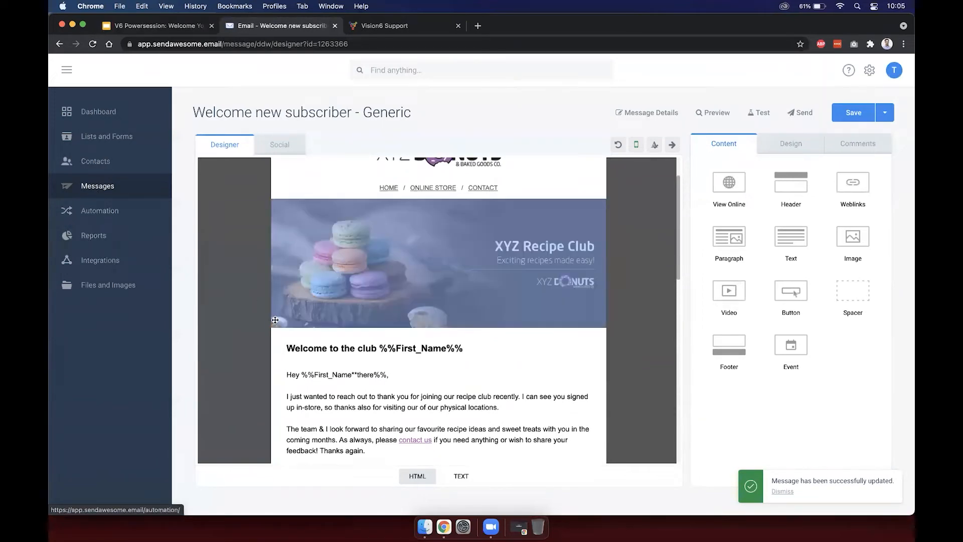
Open the "Welcome to the club" heading for editing to look at the wildcard option, leaving the text as it is
left_click(419, 347)
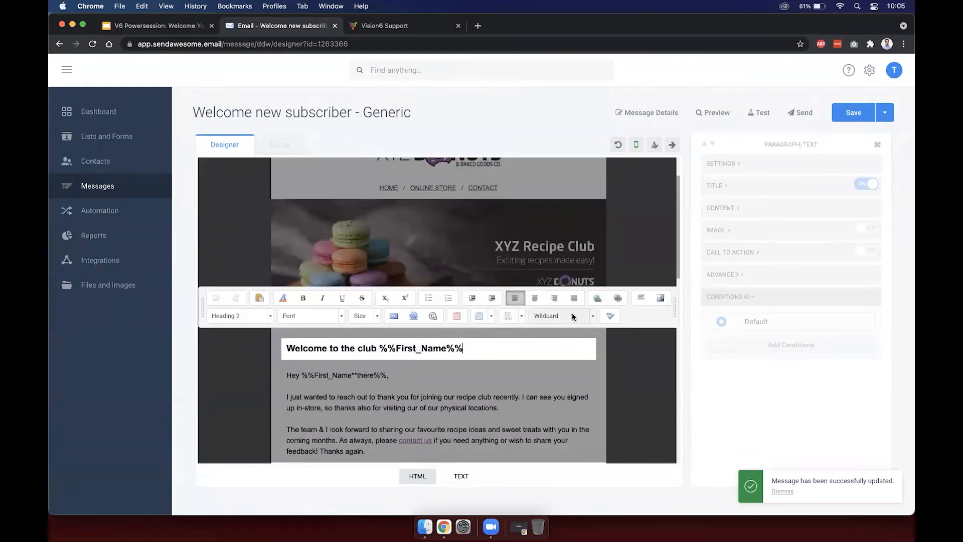
left_click(593, 317)
left_click(593, 316)
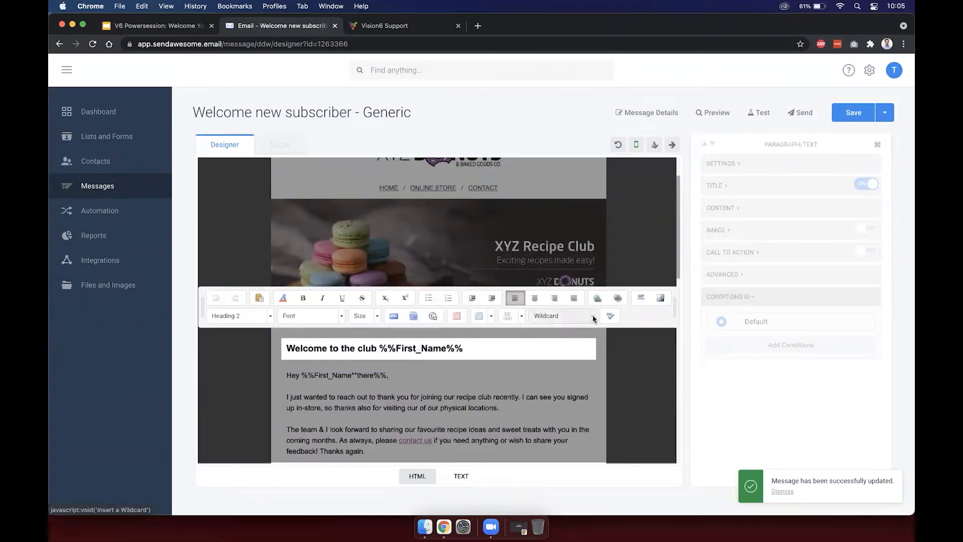
left_click(614, 358)
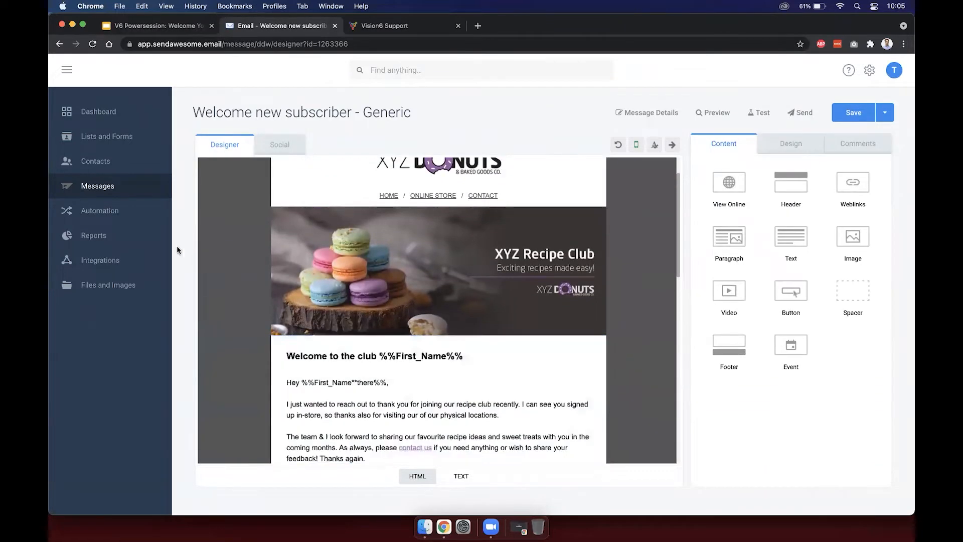
Open the "Welcome new subscriber - eBook Download (WIP)" email from the message list and review its content
left_click(101, 189)
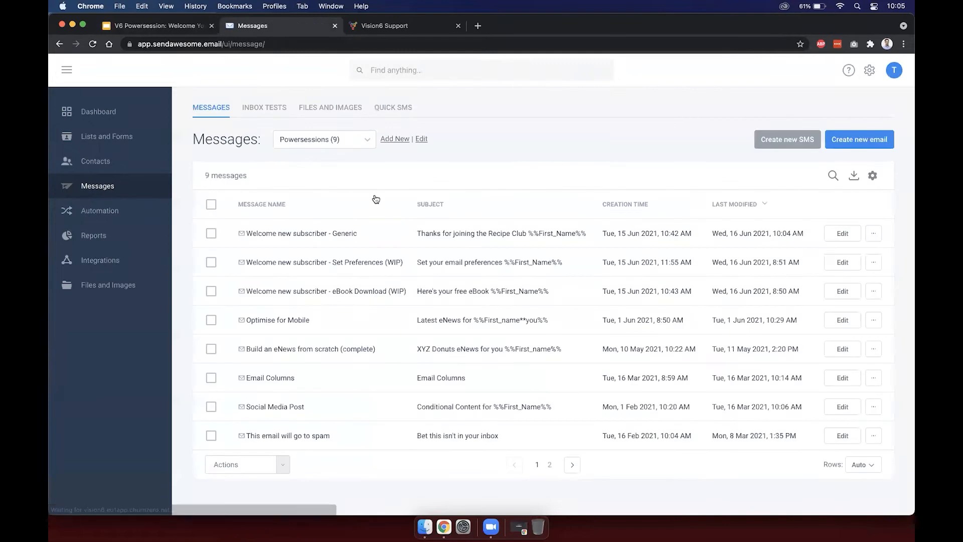
double_click(521, 290)
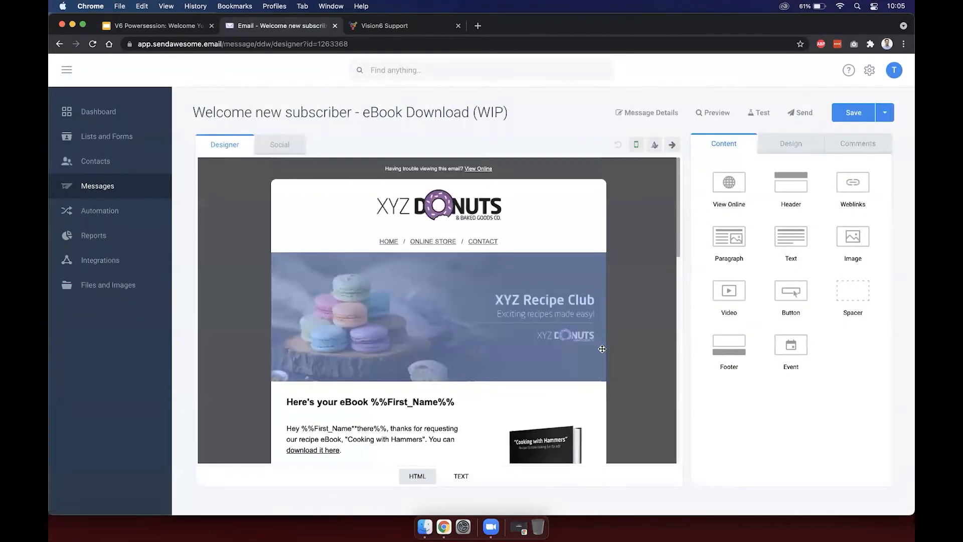
scroll(601, 349, "down", 1)
scroll(633, 342, "down", 1)
scroll(633, 342, "down", 2)
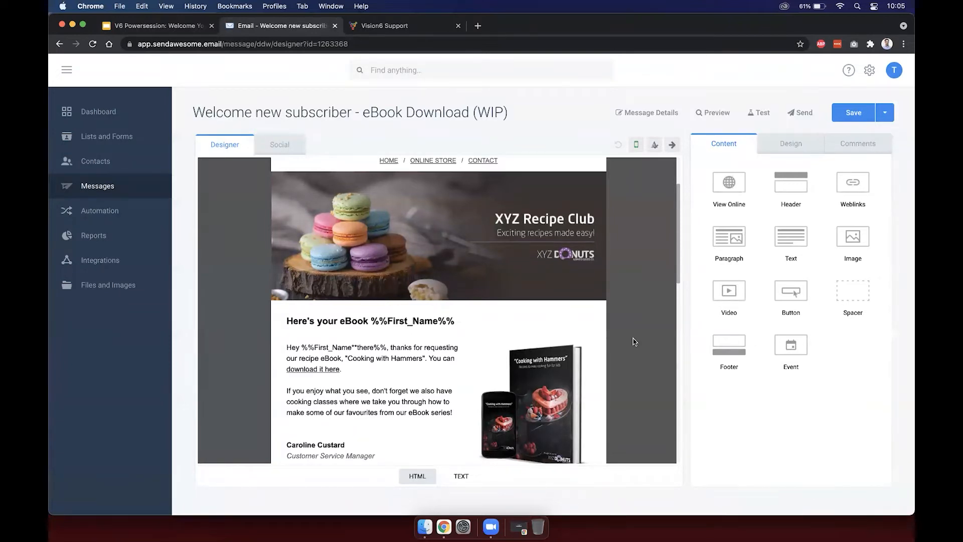
scroll(633, 342, "down", 3)
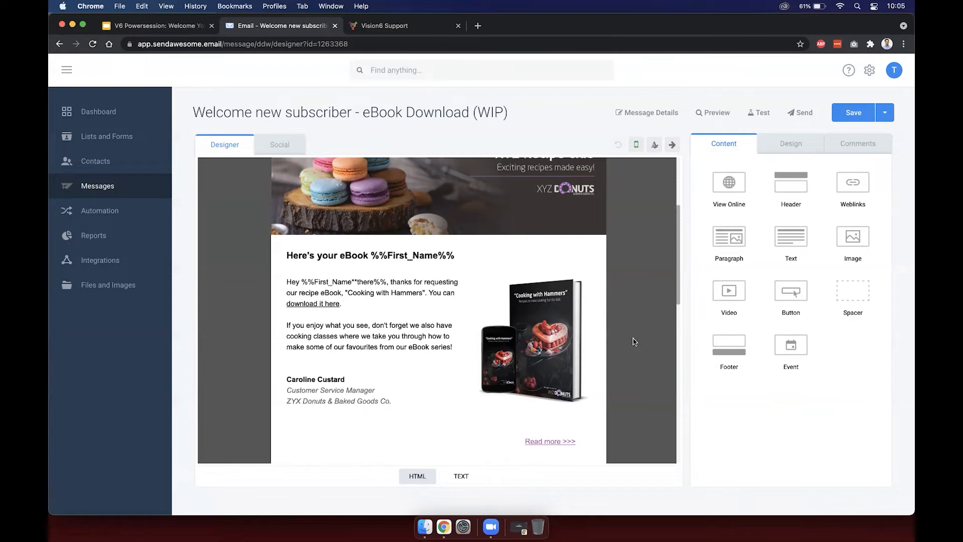
scroll(635, 342, "down", 2)
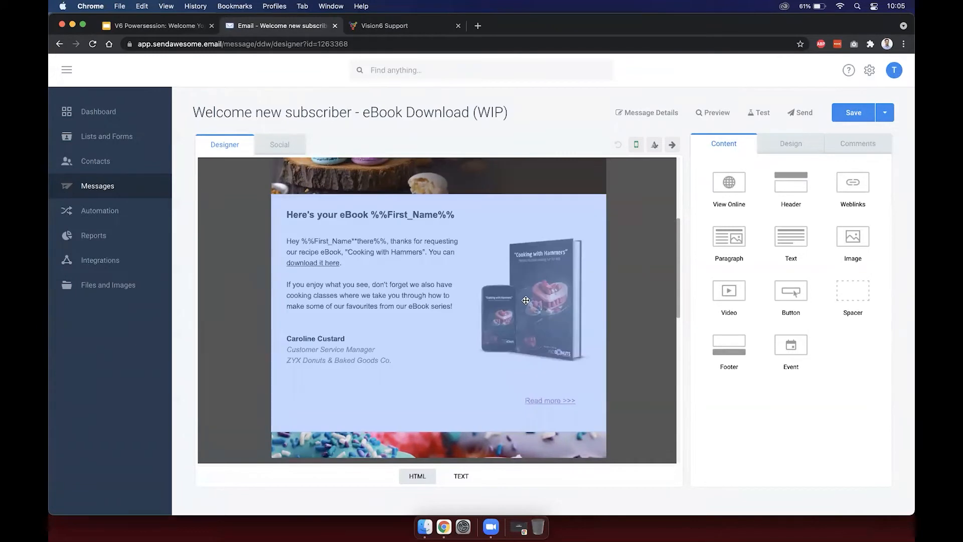
Centre the eBook paragraph's call to action, change its text to "Download eBook" and make it bold
left_click(526, 300)
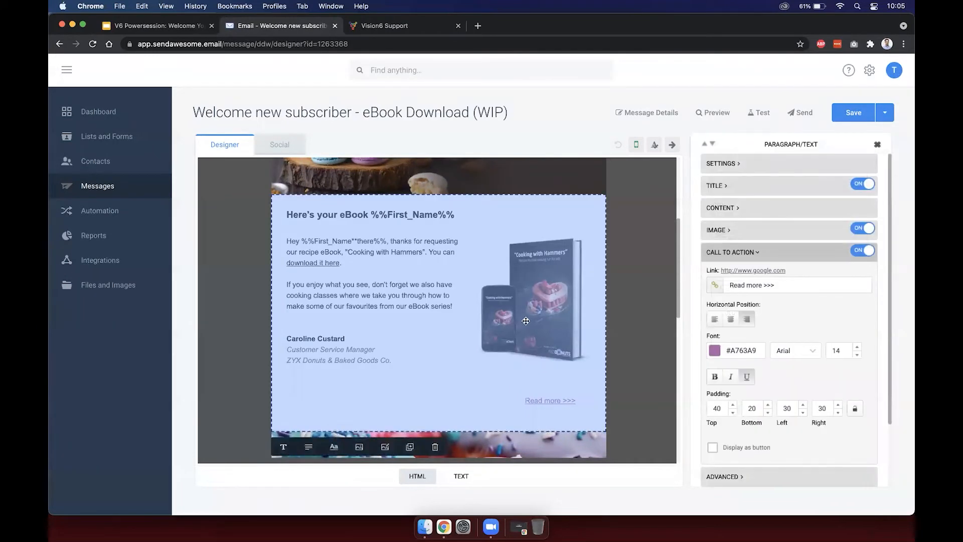
left_click(732, 320)
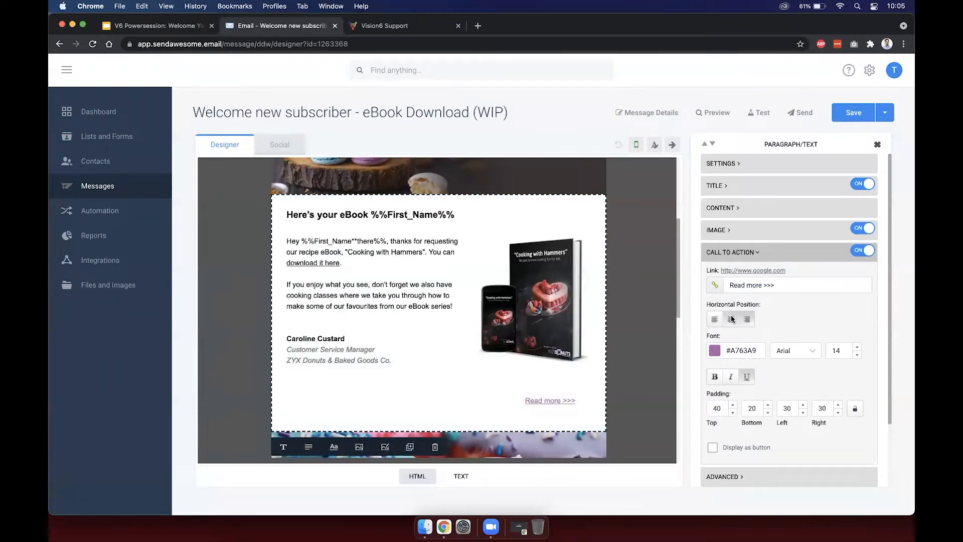
triple_click(787, 284)
type("Download eBook")
scroll(787, 306, "down", 3)
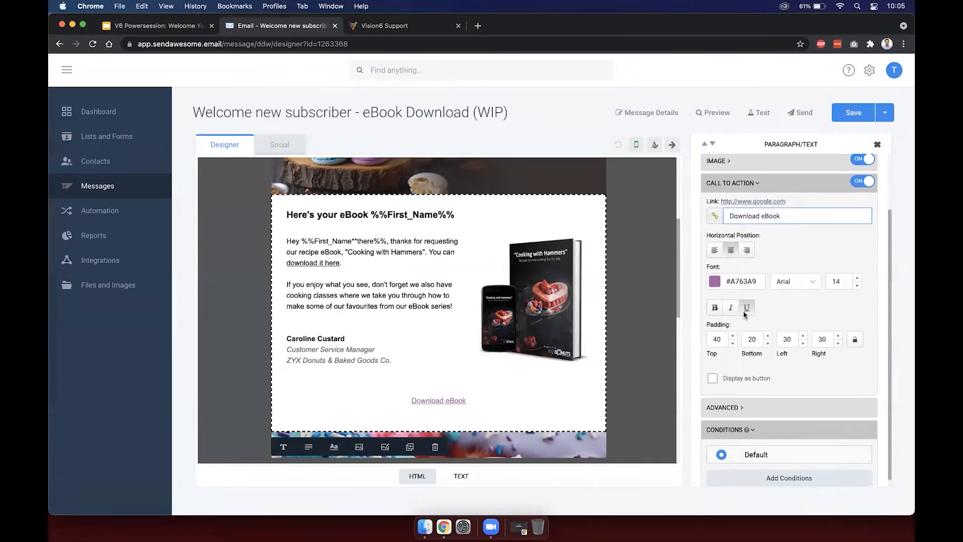
left_click(715, 308)
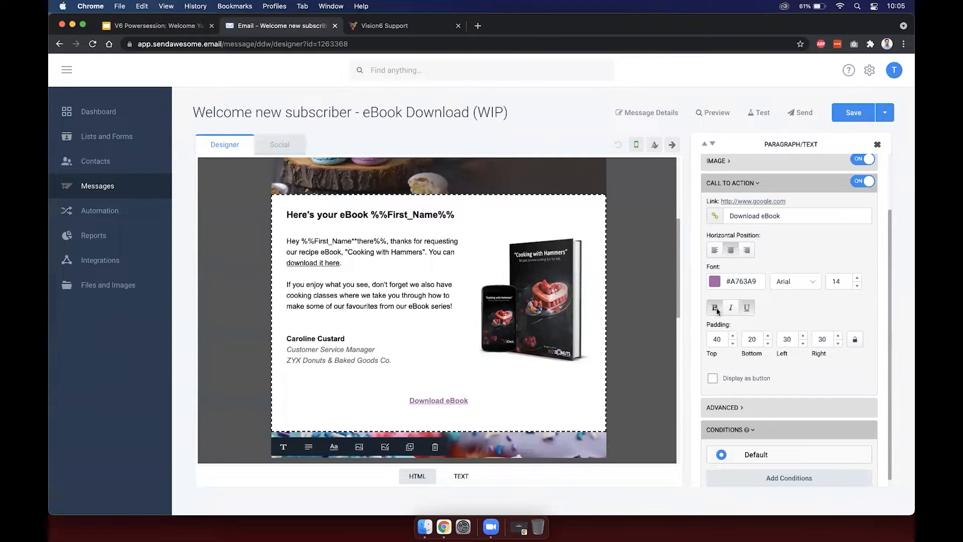
Display the "Download eBook" call to action as a button
left_click(712, 378)
scroll(738, 373, "down", 3)
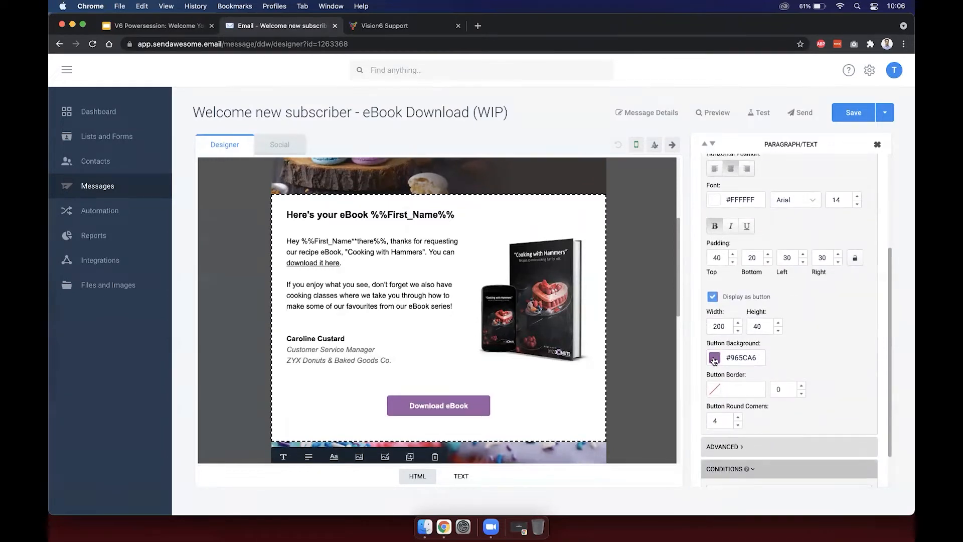
left_click(746, 296)
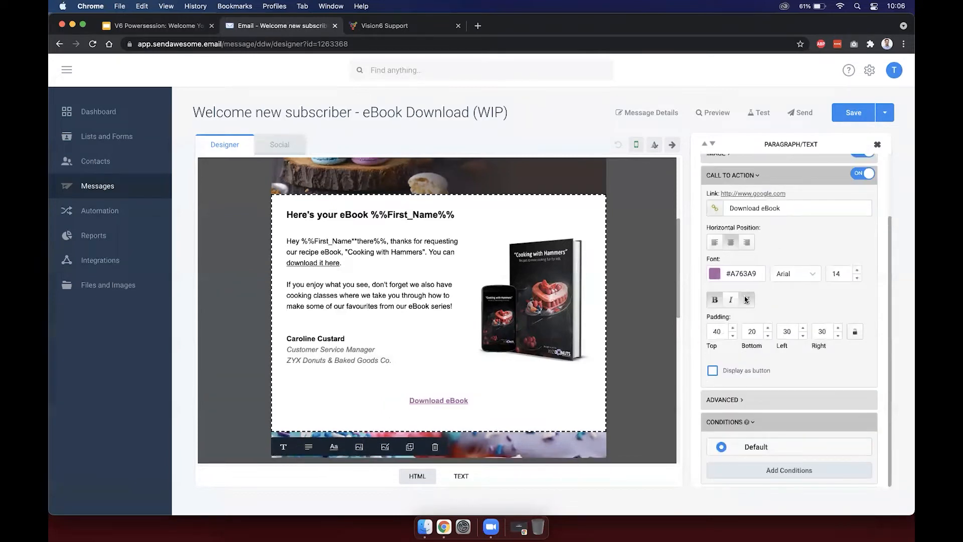
left_click(730, 370)
scroll(758, 370, "down", 3)
scroll(761, 369, "down", 1)
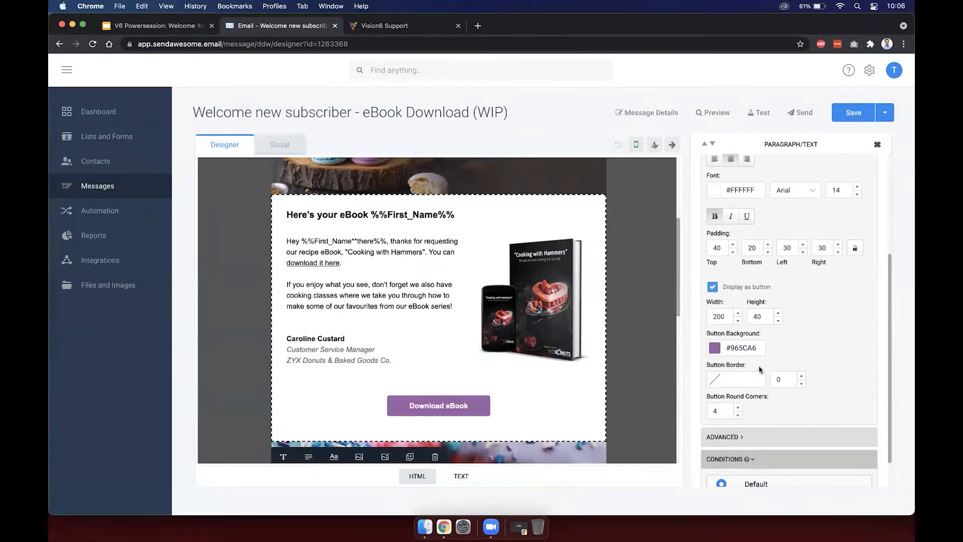
Adjust the round corners of the "Download eBook" button
left_click(738, 407)
left_click(738, 408)
left_click(738, 407)
left_click(737, 407)
left_click(737, 408)
left_click(659, 307)
Link the "Download eBook" button to the uploaded file recipe_booklet_p1.pdf from the XYZ eBooks folder
left_click(479, 400)
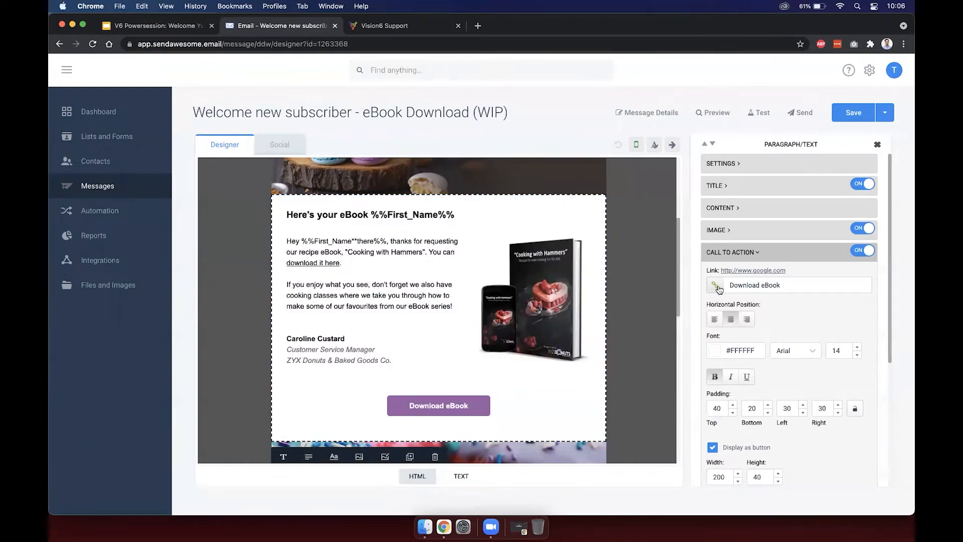
left_click(715, 285)
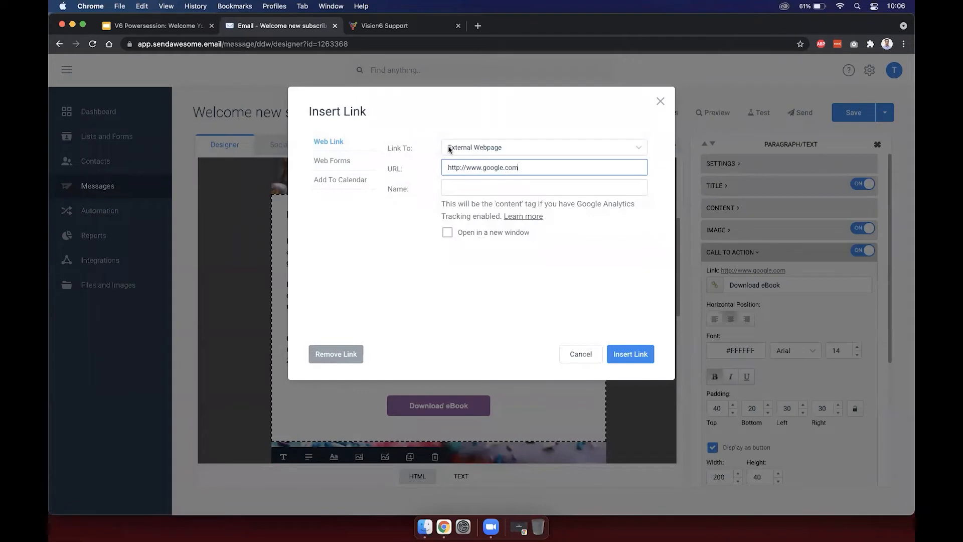
left_click(498, 150)
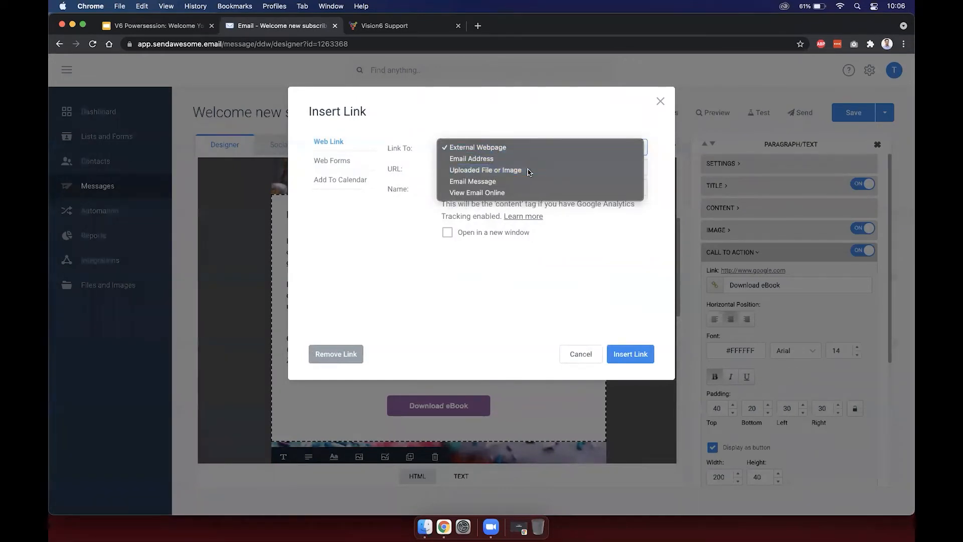
left_click(527, 172)
left_click(471, 166)
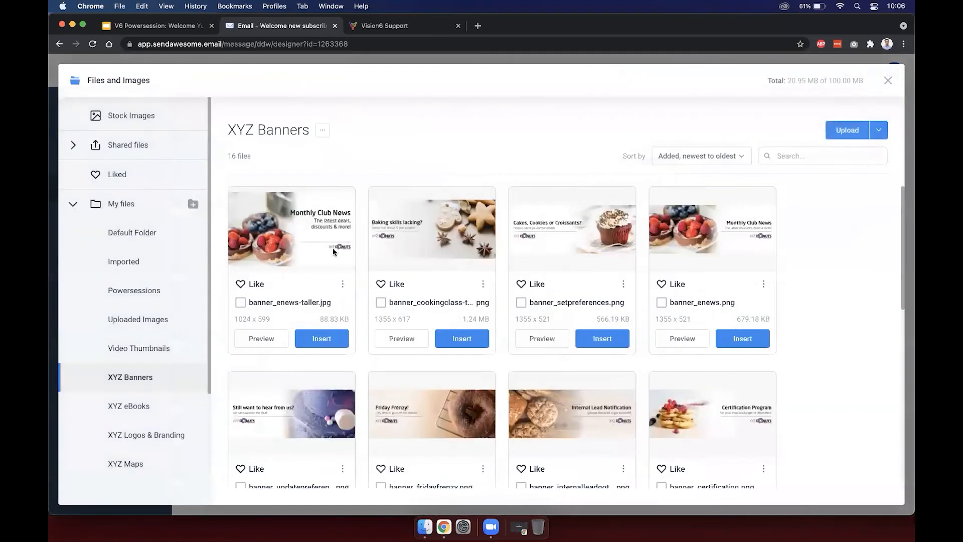
left_click(149, 416)
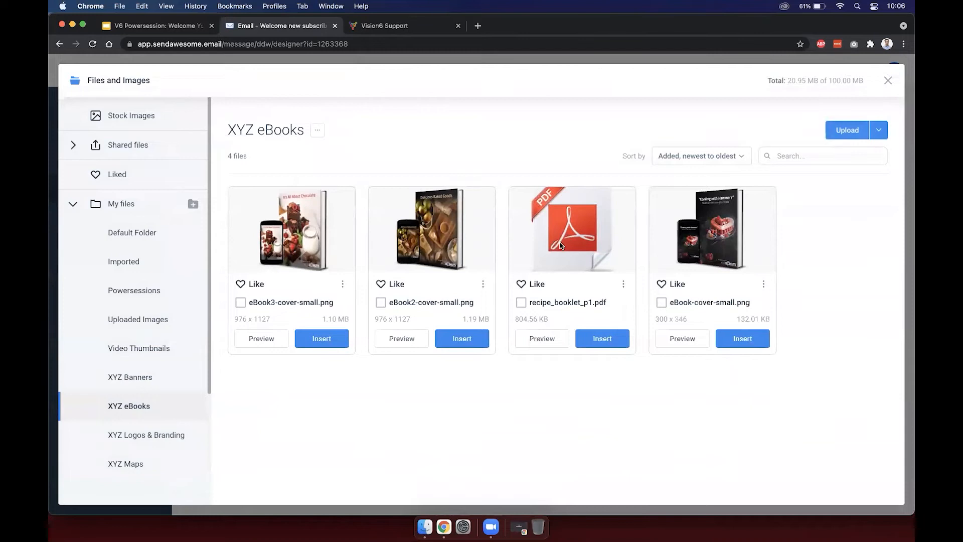
left_click(592, 339)
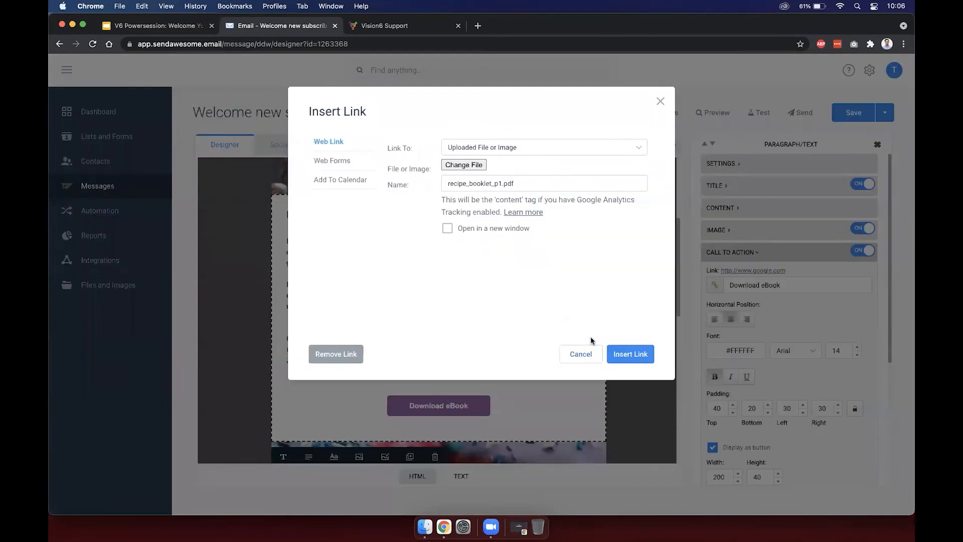
left_click(621, 354)
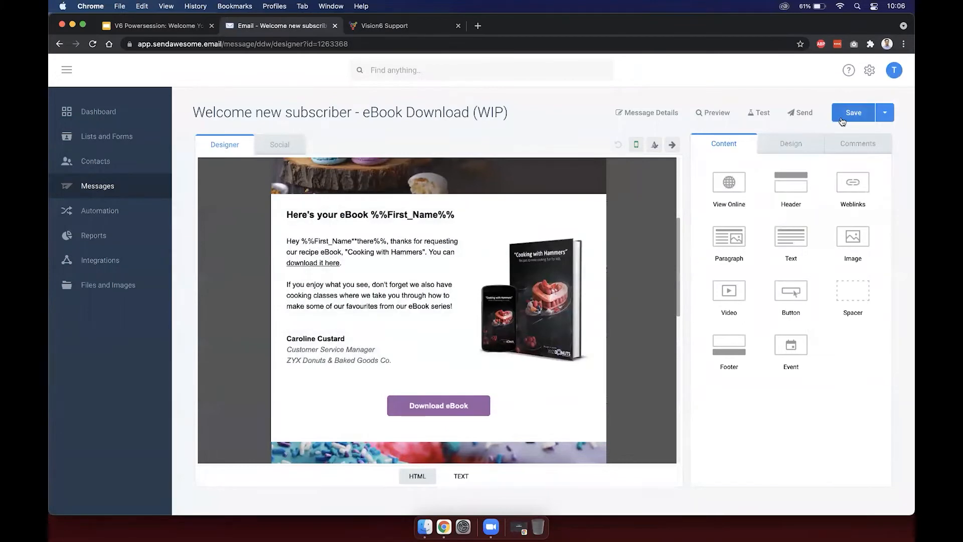
Leave the eBook Download email and return to the message list
left_click(88, 187)
left_click(510, 207)
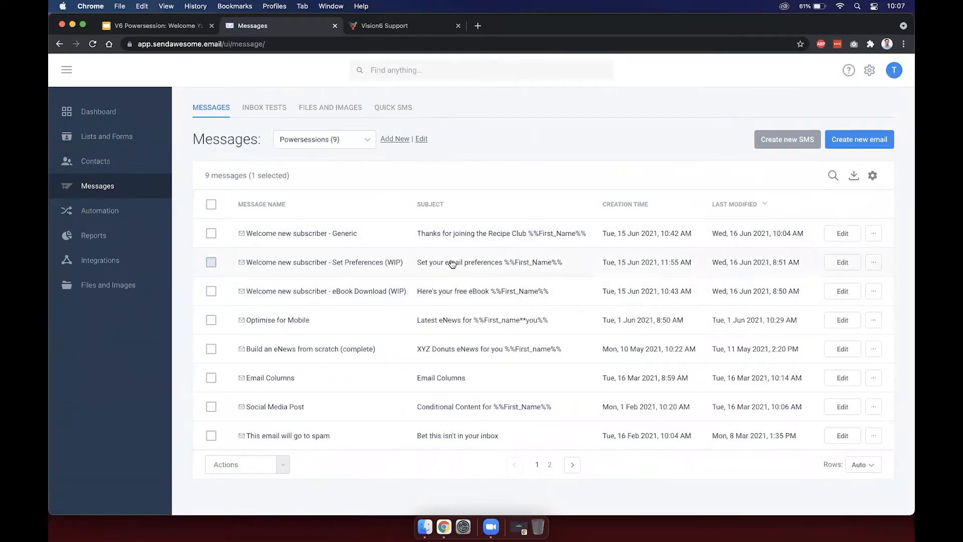
Open the "Welcome new subscriber - Set Preferences (WIP)" email and look through its content
left_click(452, 263)
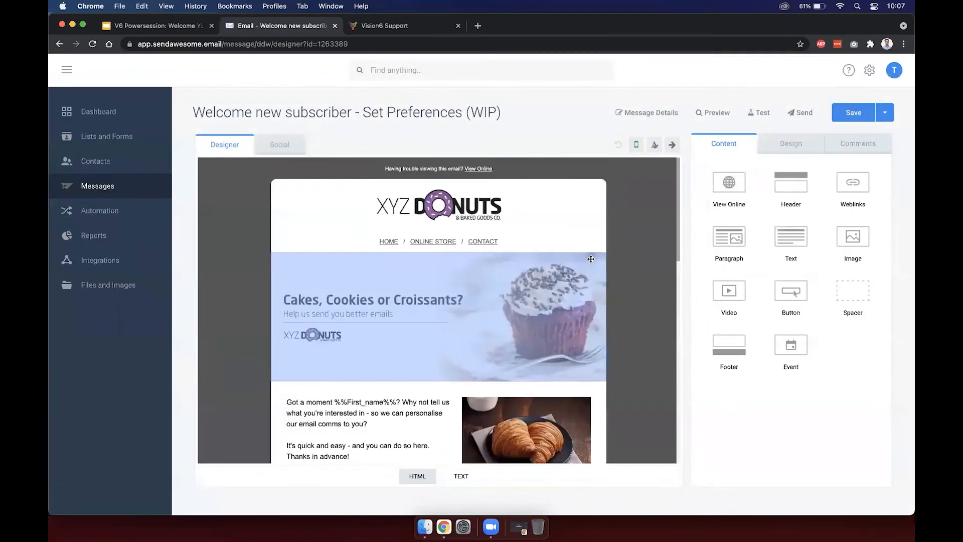
scroll(633, 273, "down", 4)
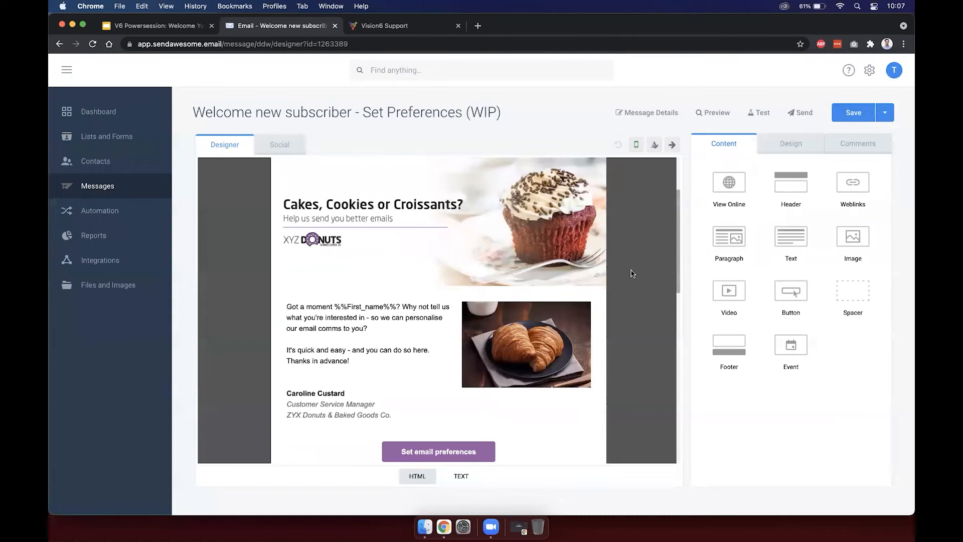
scroll(633, 273, "down", 3)
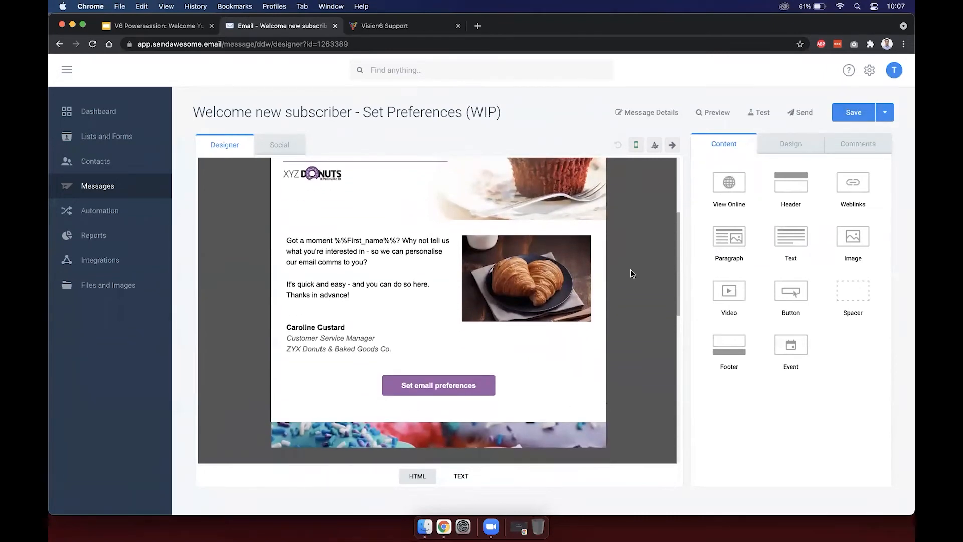
scroll(633, 273, "up", 1)
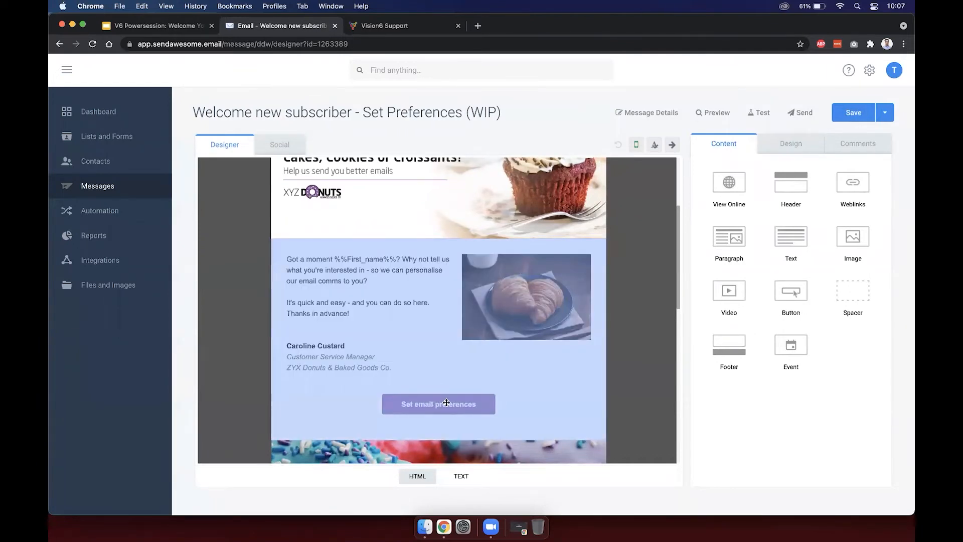
Link the "Set email preferences" button to the Preferences Form of the XYZ Customers list, using the Preferences form style
left_click(472, 405)
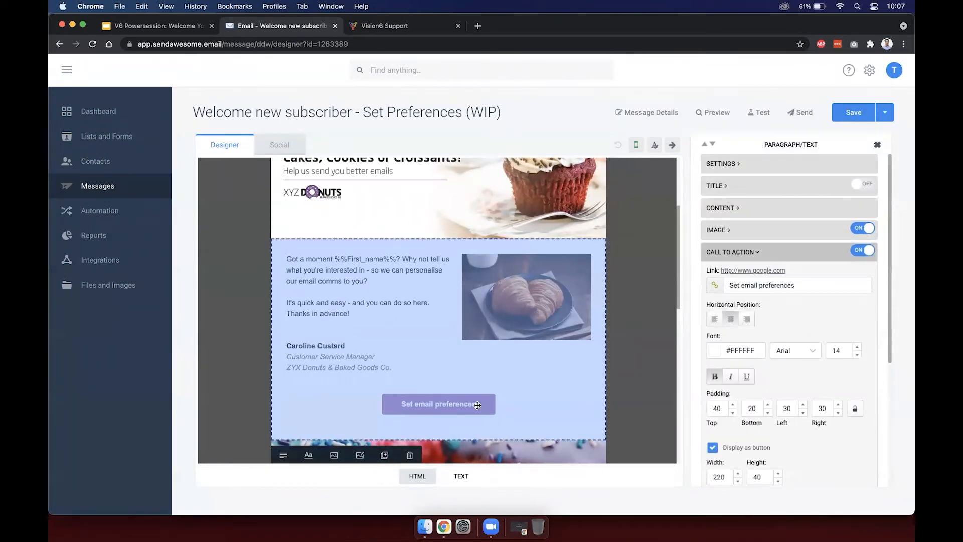
left_click(715, 287)
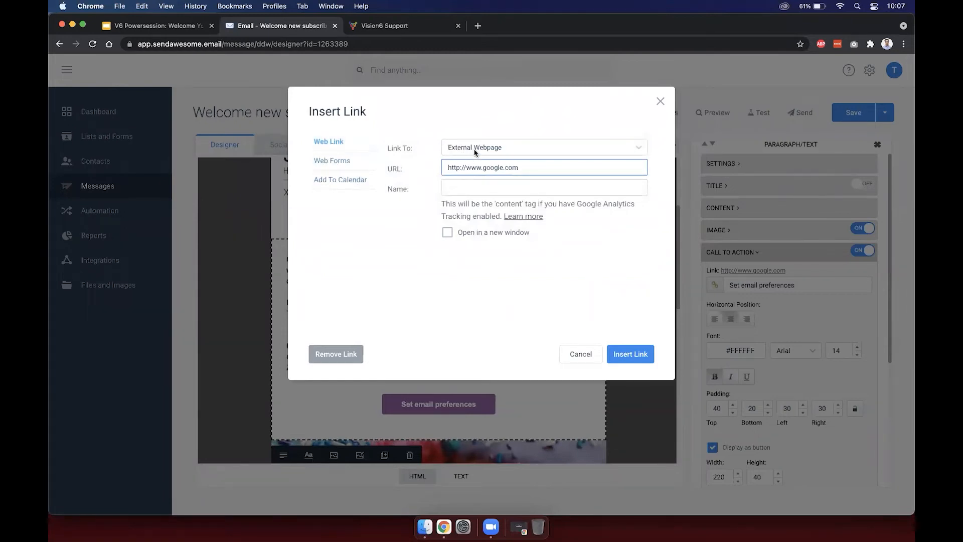
left_click(344, 161)
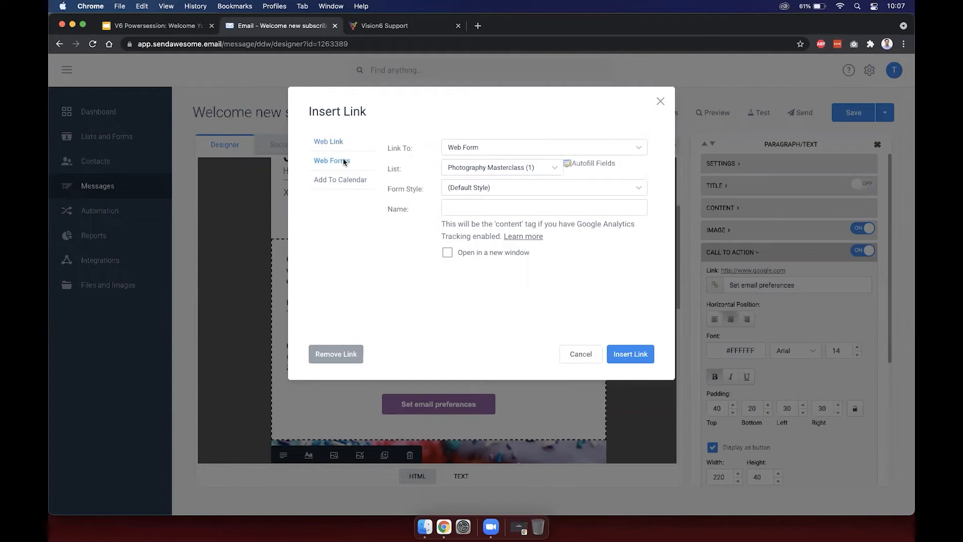
left_click(471, 149)
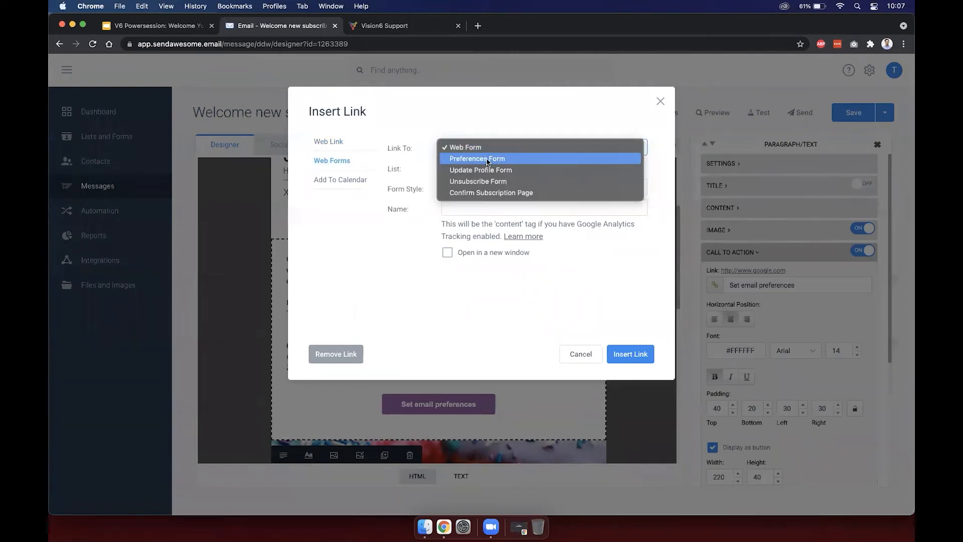
left_click(512, 160)
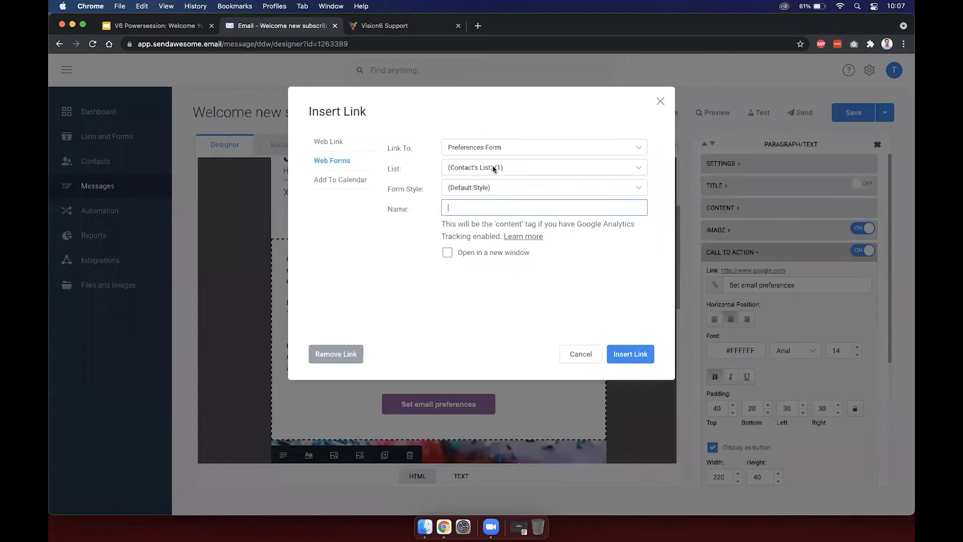
left_click(493, 168)
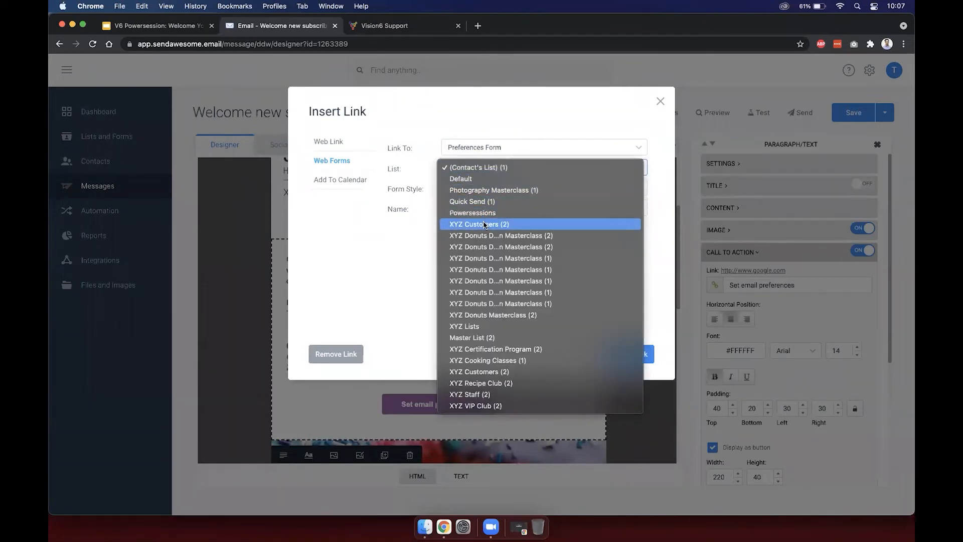
left_click(484, 224)
left_click(492, 189)
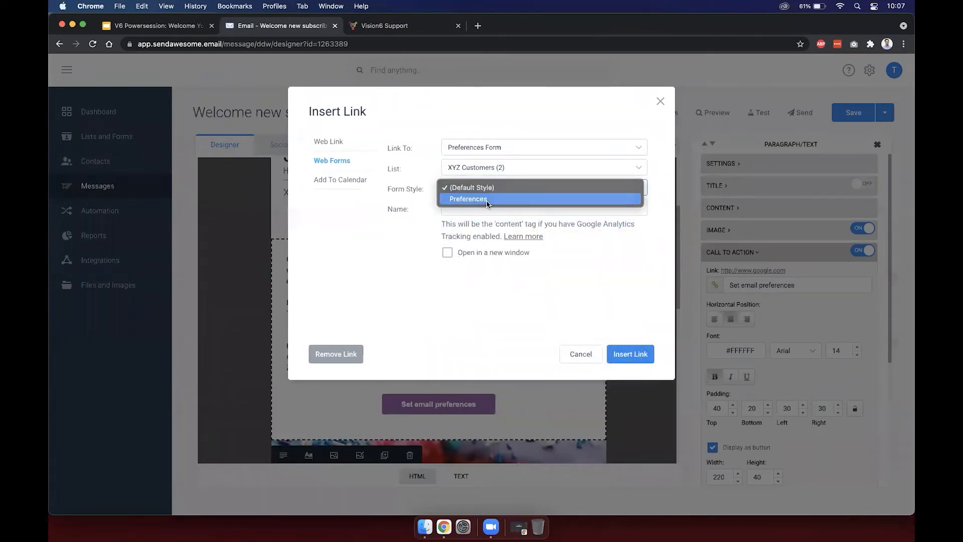
left_click(487, 201)
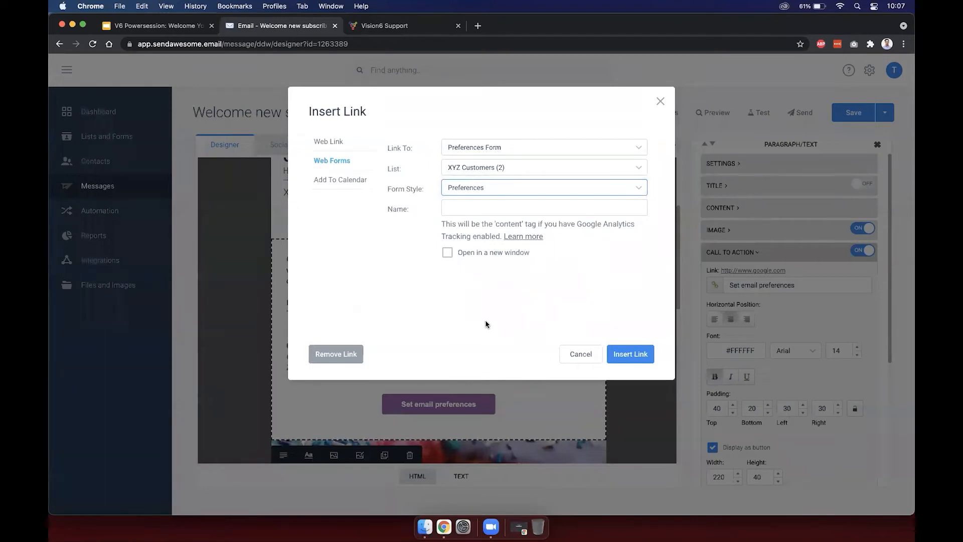
left_click(639, 353)
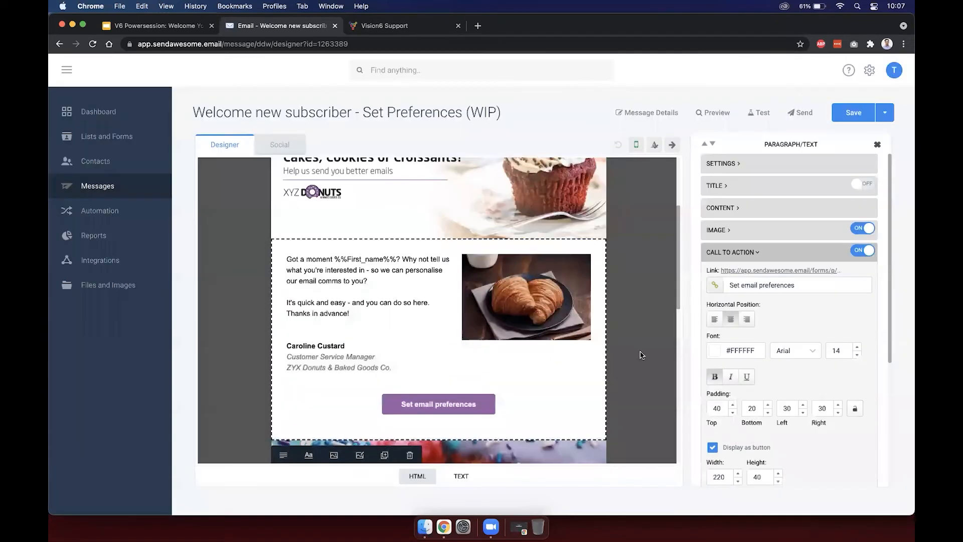
Look at the example preferences form on the Use Case Examples slide in Google Slides and return to the email
left_click(180, 28)
left_click(142, 231)
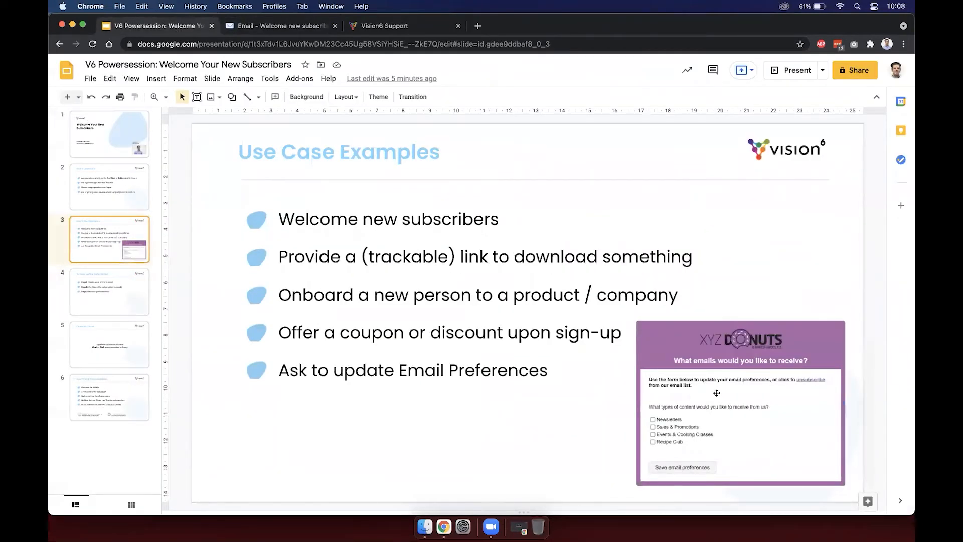
left_click(279, 28)
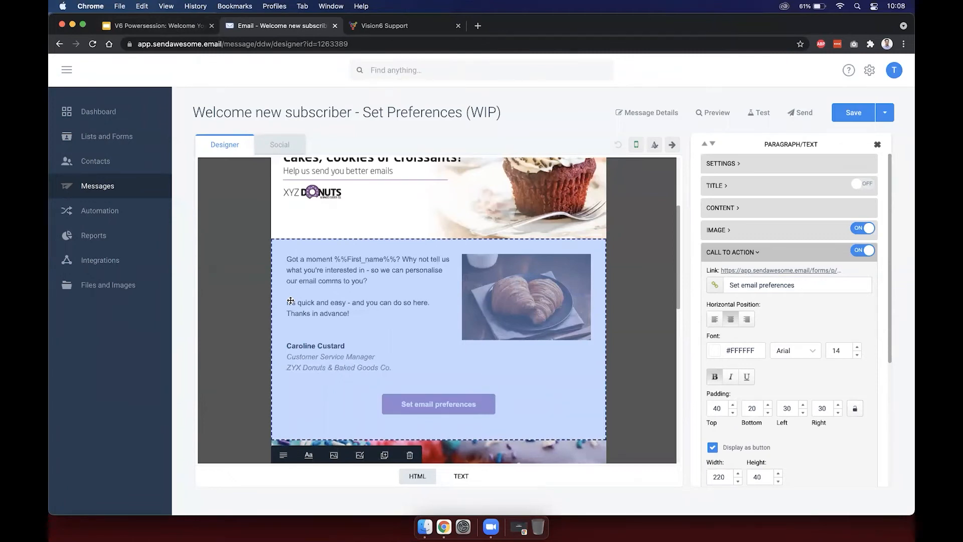
Leave the email without saving, go to the automations and show the templates for a new automation
left_click(97, 213)
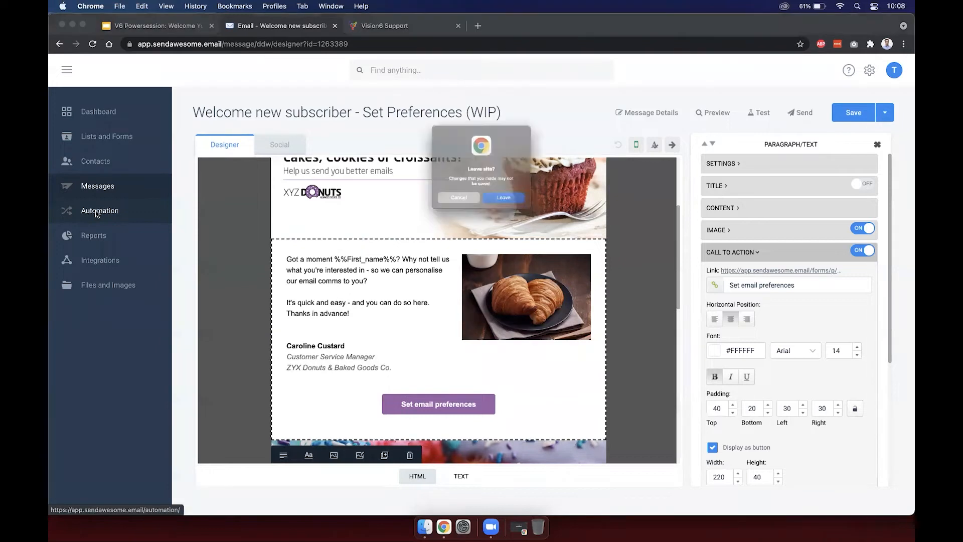
left_click(519, 206)
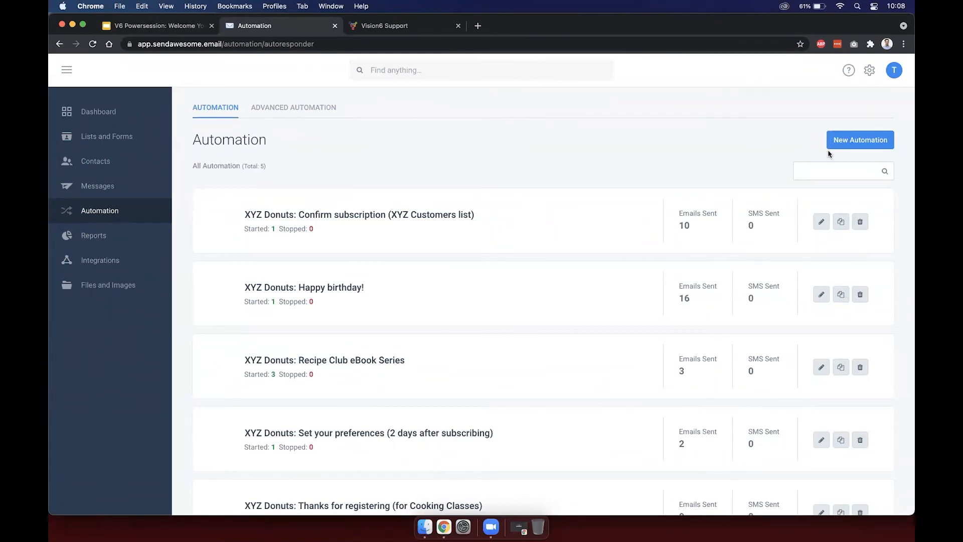
left_click(850, 145)
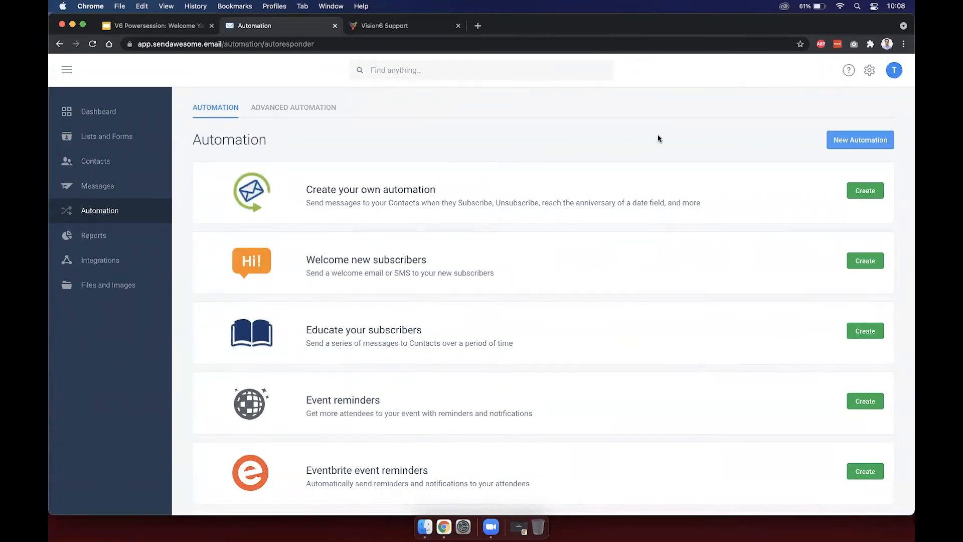
left_click_drag(307, 259, 495, 274)
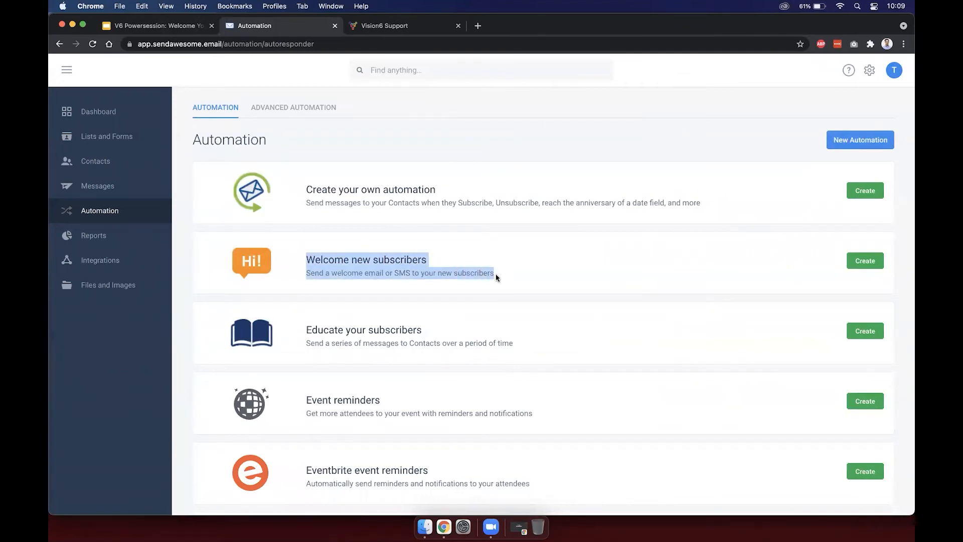
left_click(495, 273)
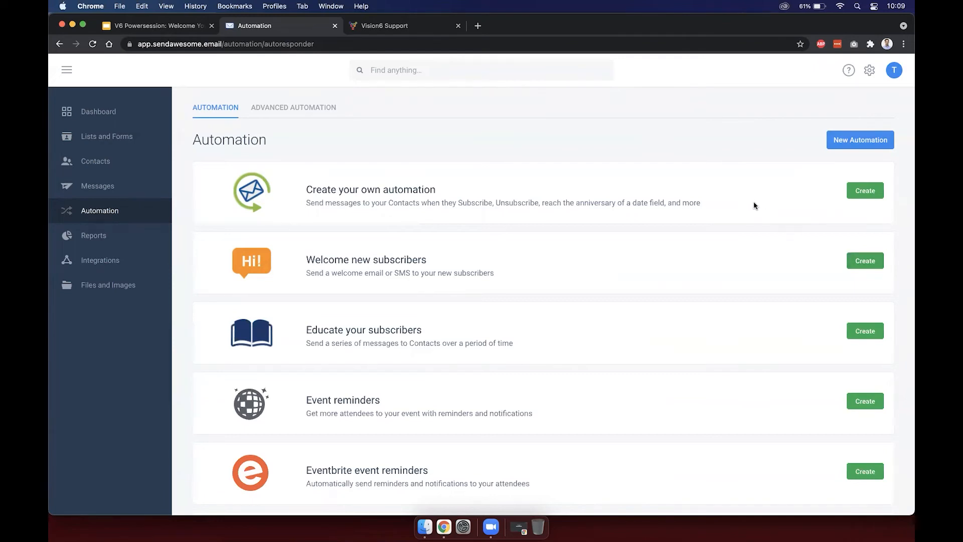
Create your own automation and set its trigger to Subscribe
left_click_drag(344, 190, 704, 203)
left_click(704, 203)
left_click(868, 195)
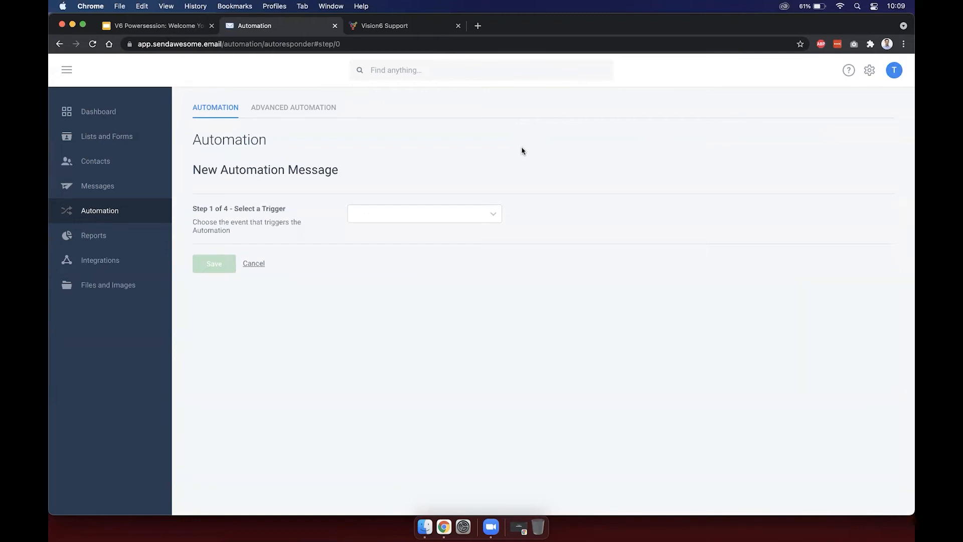
left_click(422, 214)
left_click(385, 225)
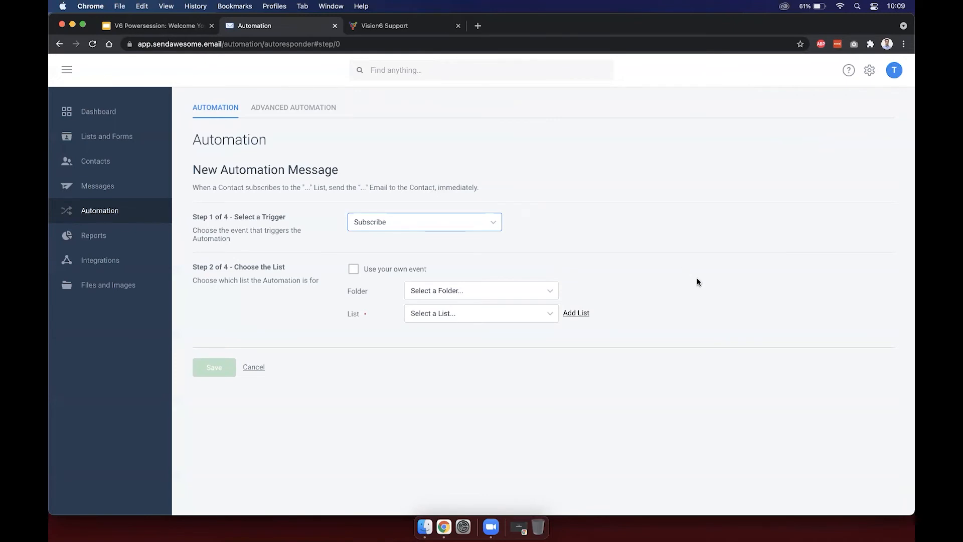
Choose the XYZ Customers list from the XYZ Lists folder for the automation
left_click_drag(231, 268, 288, 270)
left_click(288, 269)
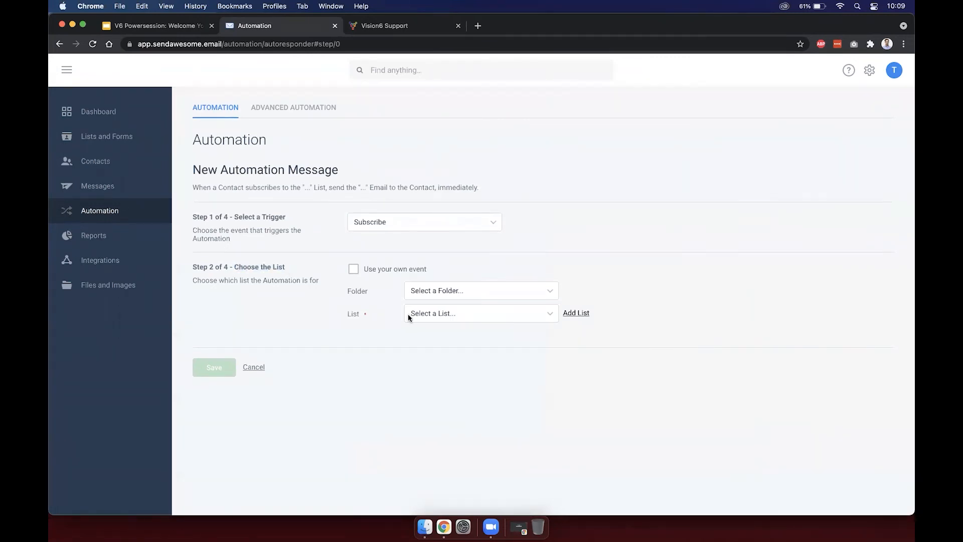
left_click(440, 294)
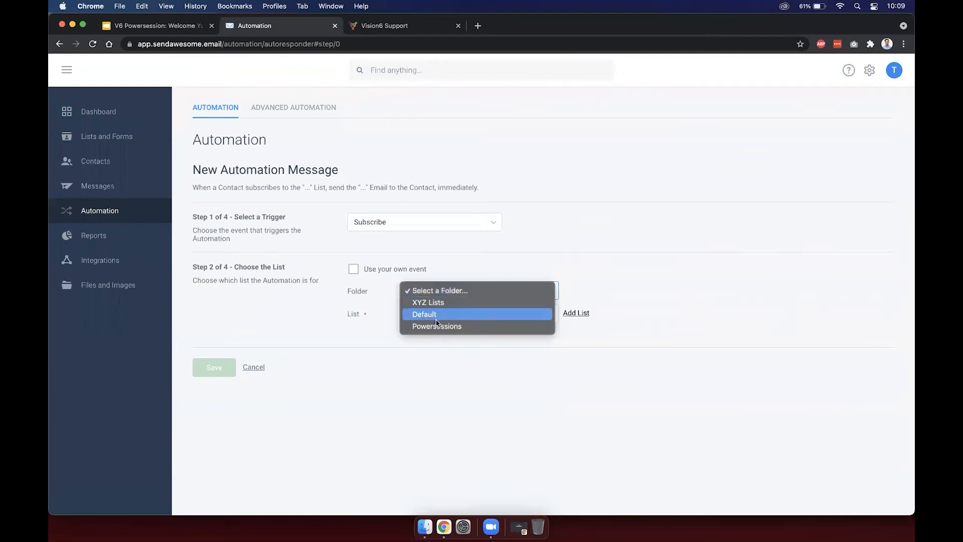
left_click(434, 306)
left_click(440, 314)
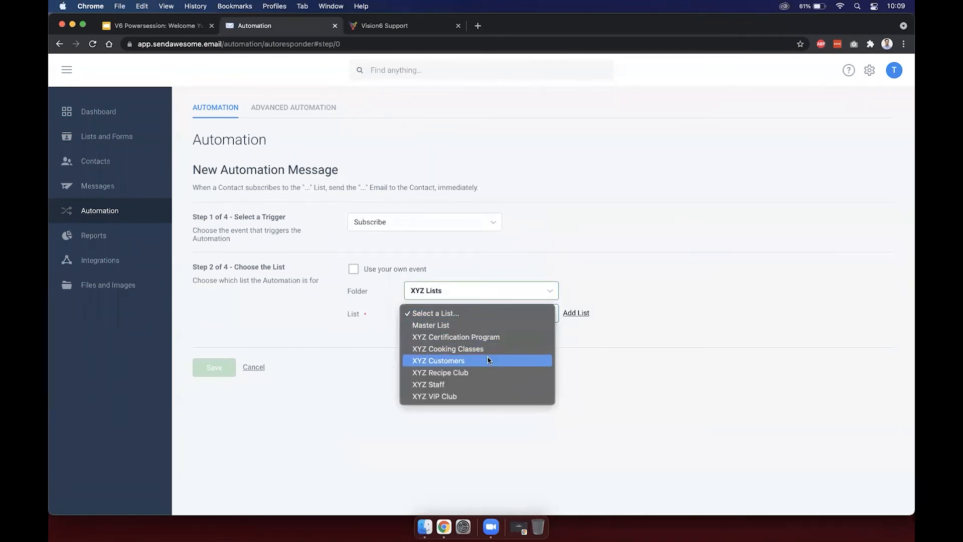
left_click(474, 362)
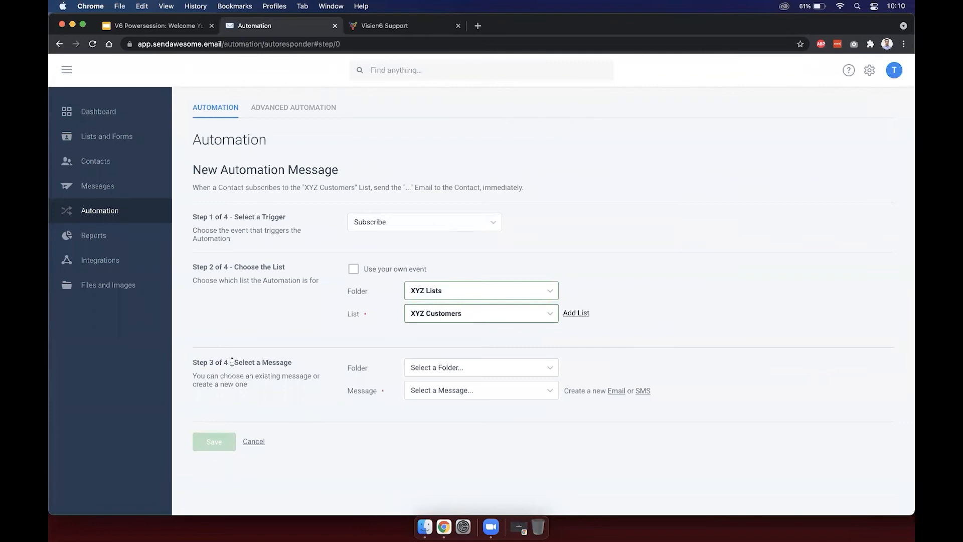
Select the "Welcome new subscriber - Generic" email from the Powersessions folder as the automation's message
left_click_drag(232, 361, 301, 364)
left_click(302, 364)
left_click(426, 367)
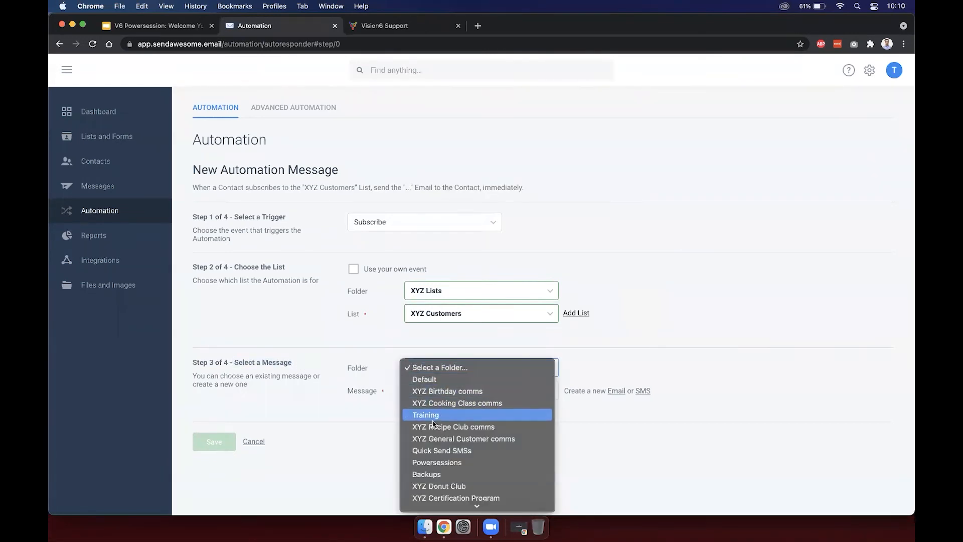
left_click(440, 462)
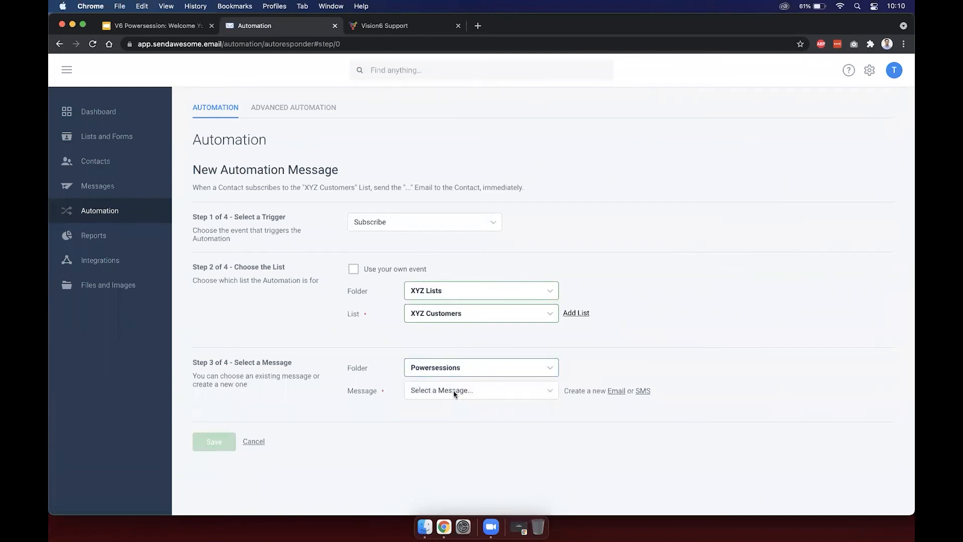
left_click(454, 391)
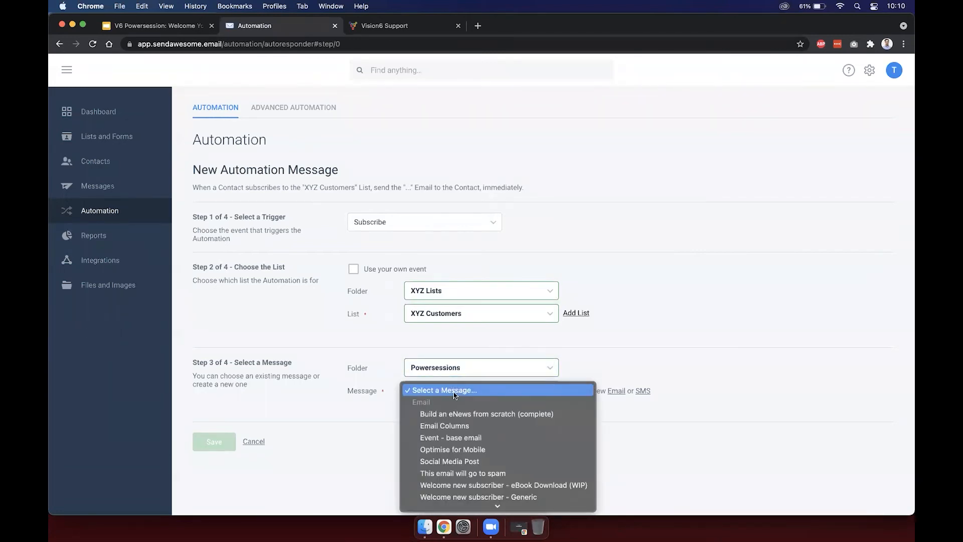
scroll(469, 466, "down", 1)
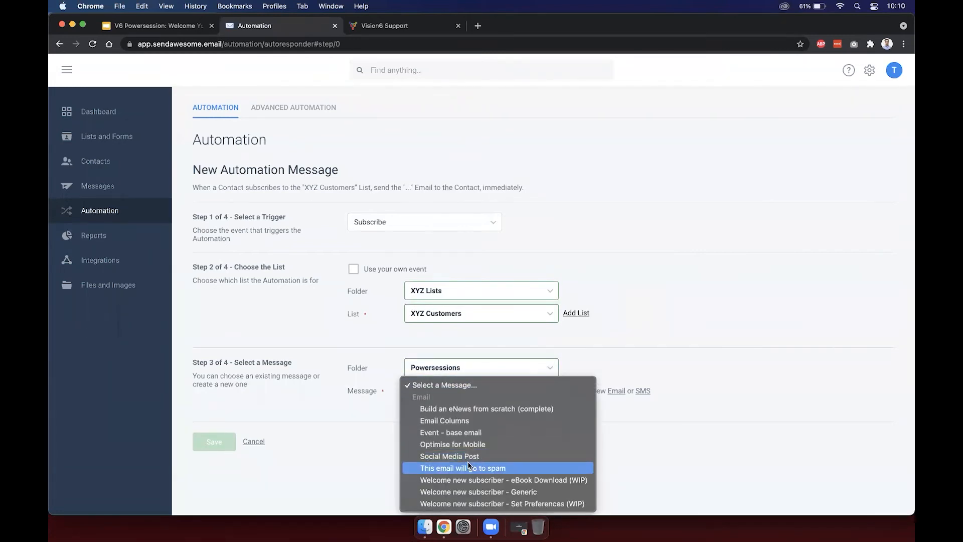
left_click(525, 492)
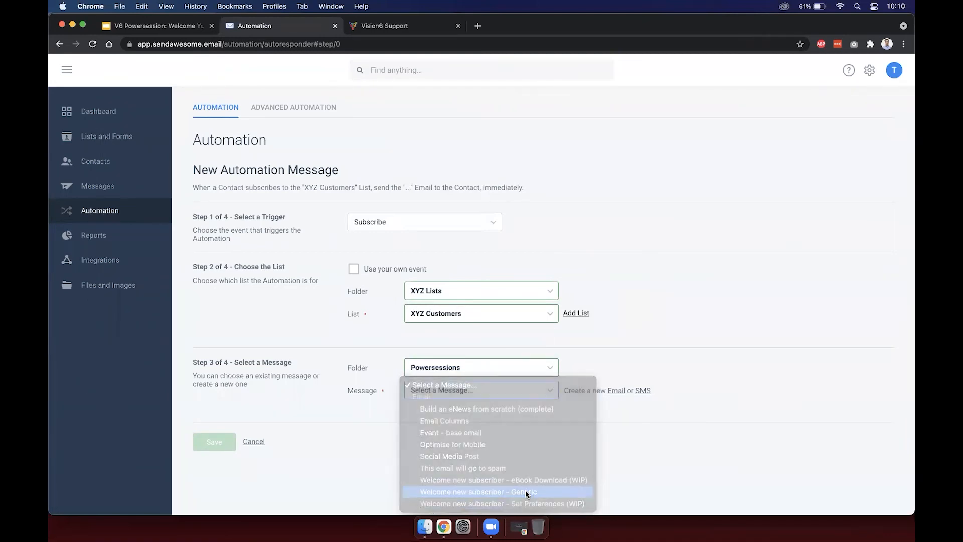
Check the available messages without changing the selection and reveal the edit and preview options of the chosen email
scroll(692, 353, "down", 3)
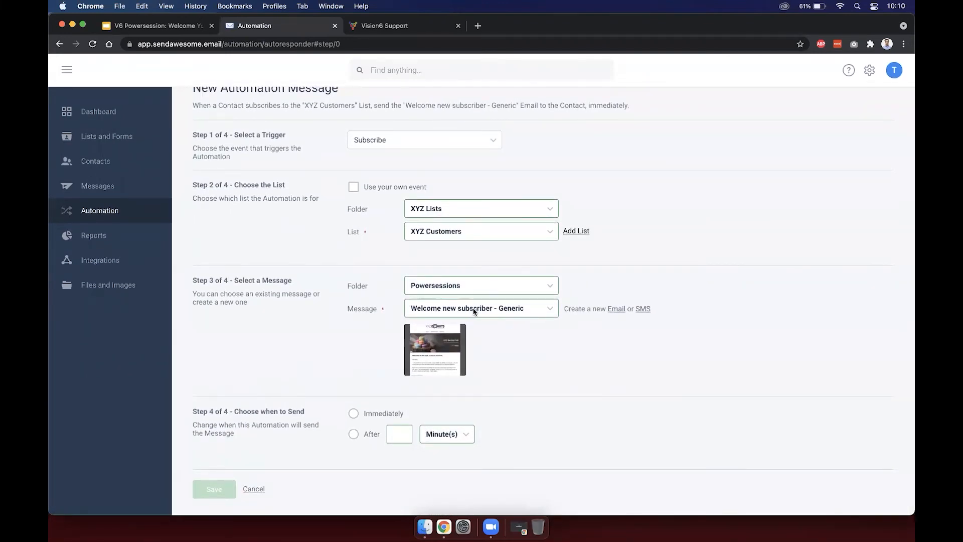
left_click(517, 313)
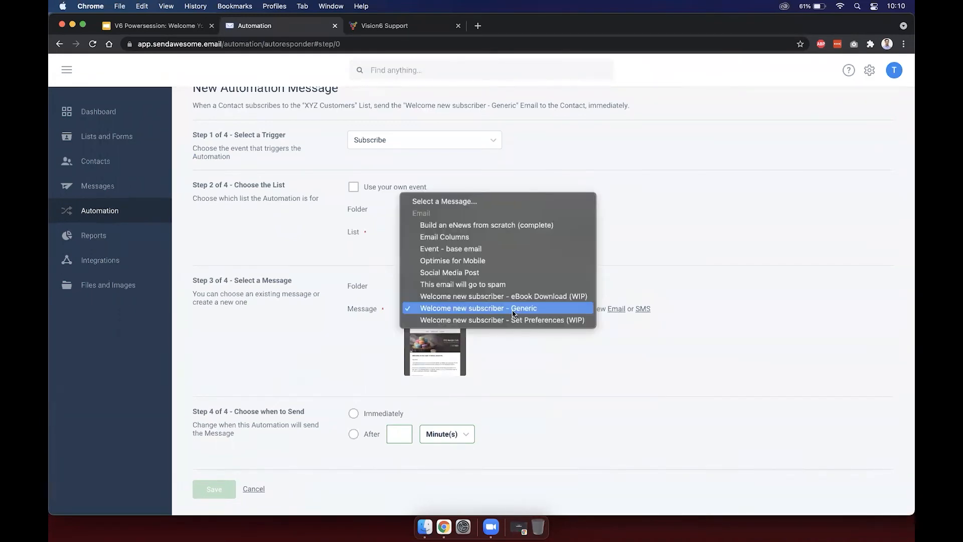
left_click(552, 373)
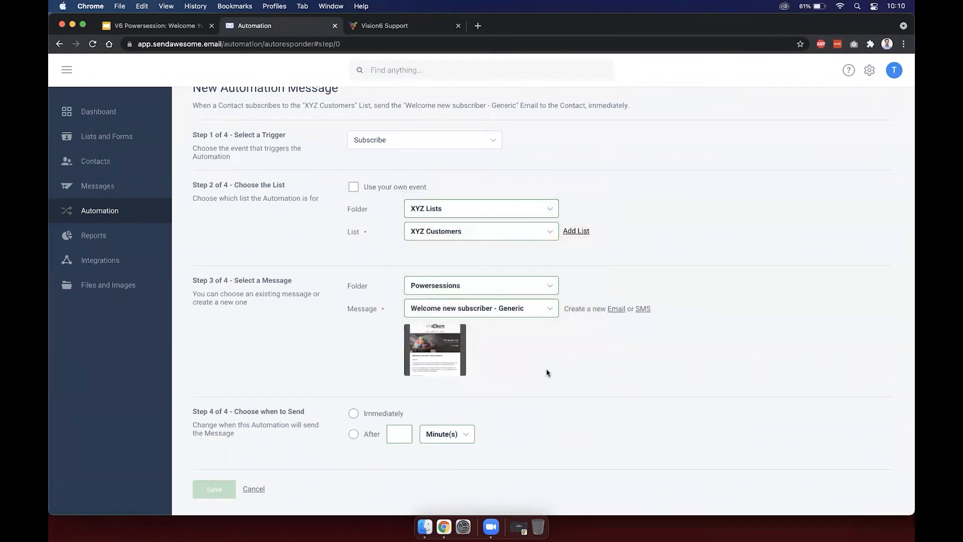
mouse_move(434, 344)
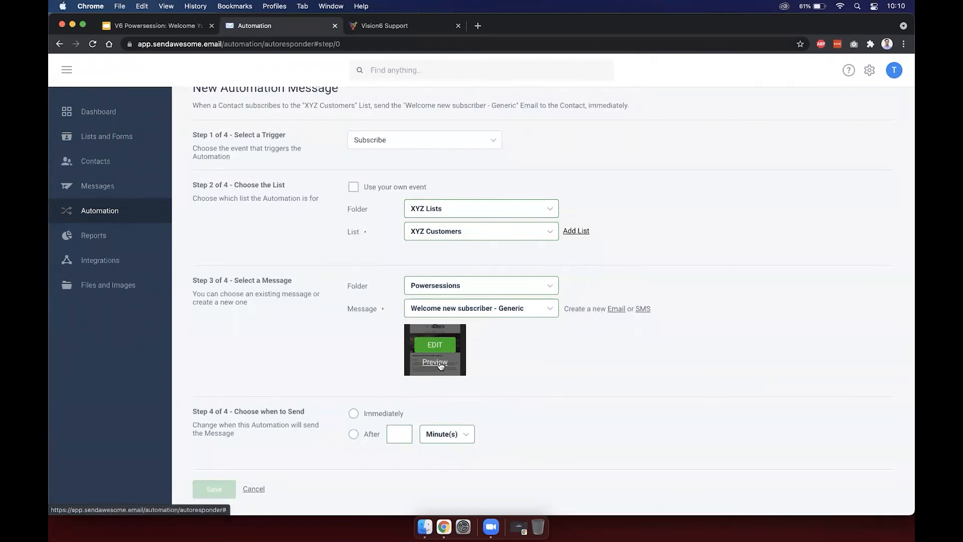
Preview the "Welcome new subscriber - Generic" email and read through its content down to the local stores map
left_click(436, 362)
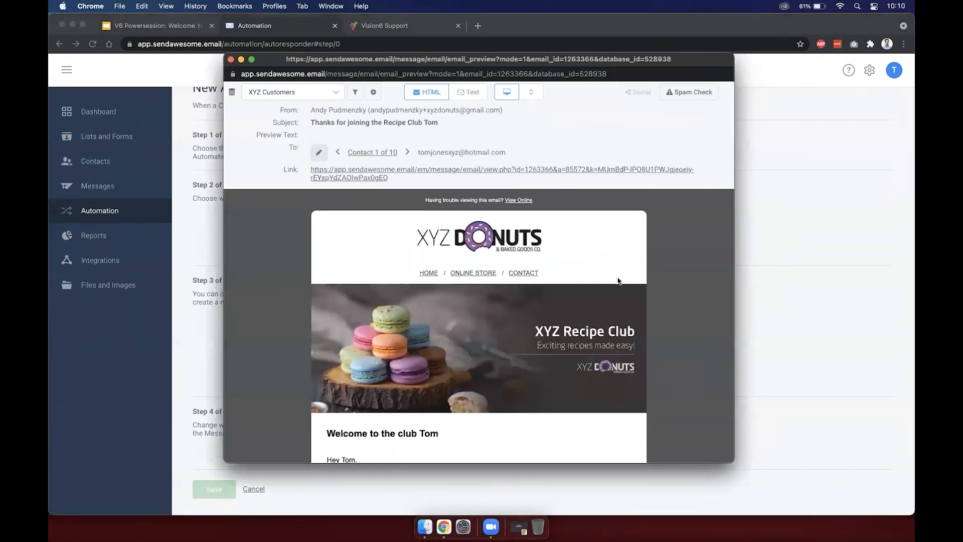
scroll(657, 302, "down", 5)
scroll(657, 302, "down", 5)
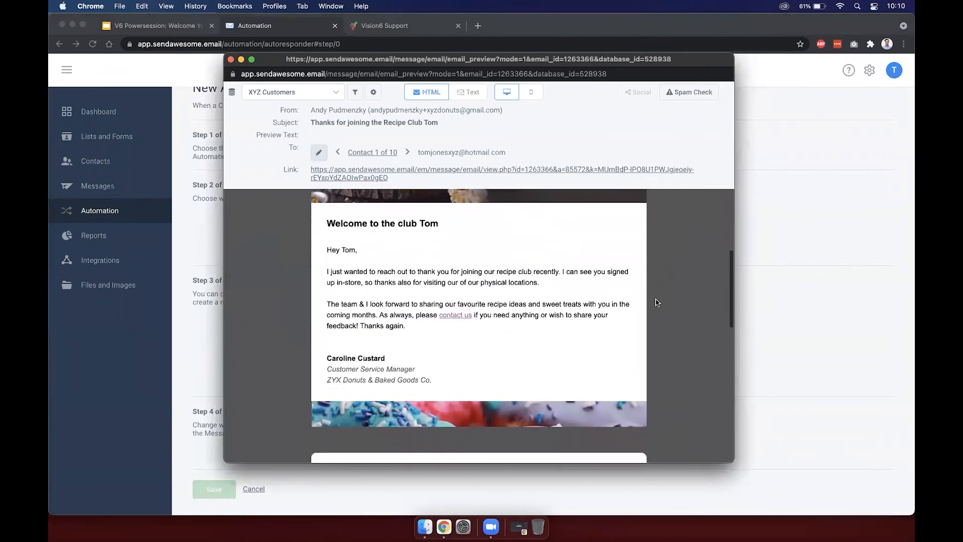
scroll(658, 302, "down", 3)
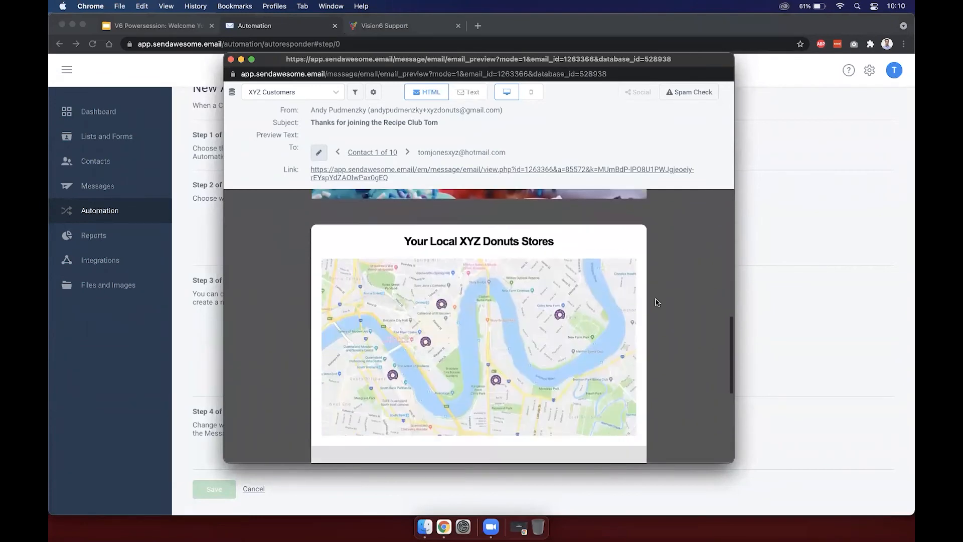
scroll(657, 302, "up", 10)
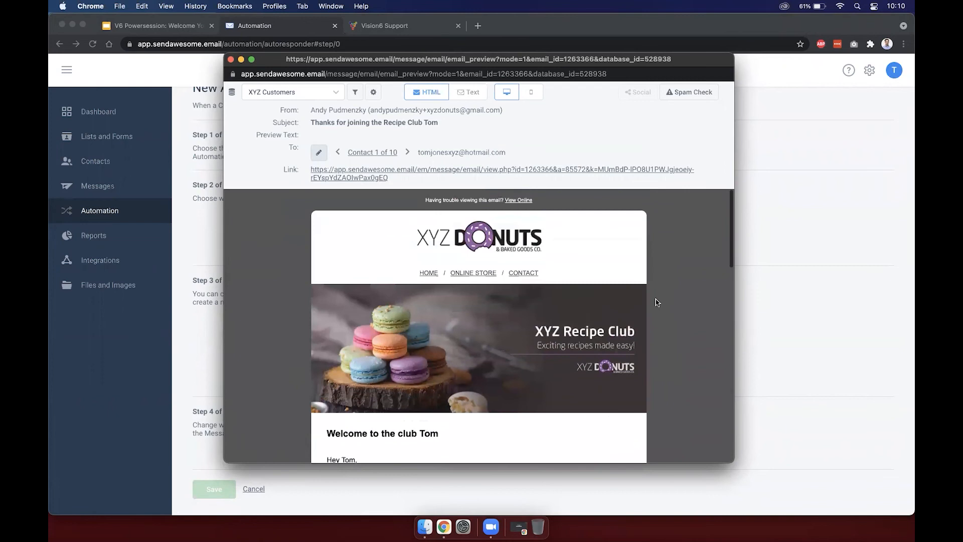
Check the email's personalised greeting and store map for the first six contacts, and close the preview
key("super+minus")
key("super+minus")
key("super+minus")
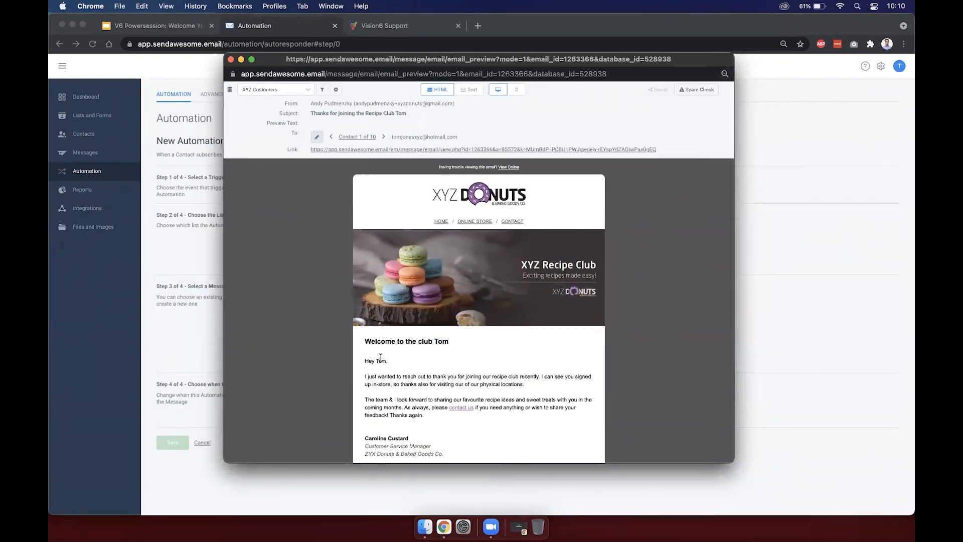
double_click(441, 341)
left_click(376, 361)
scroll(399, 229, "down", 5)
left_click(385, 136)
scroll(372, 213, "down", 2)
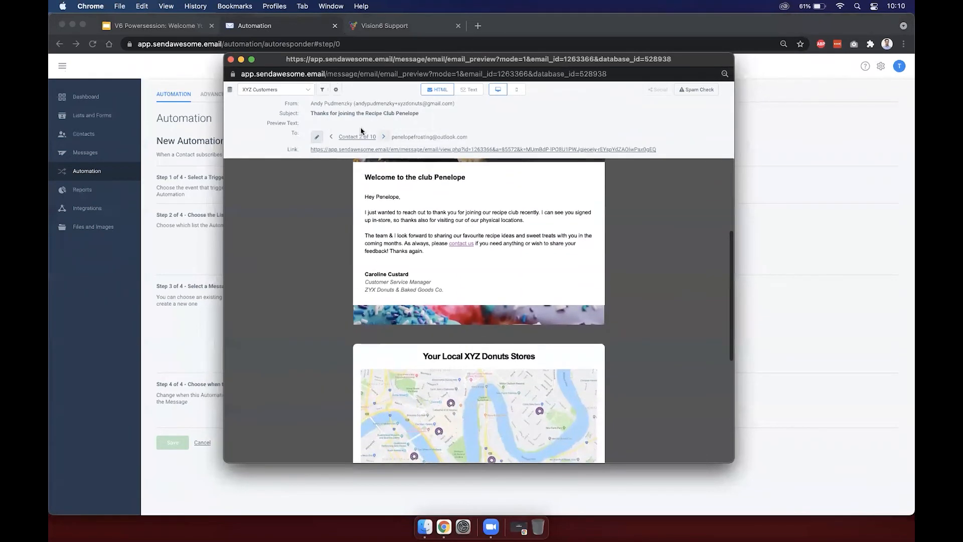
left_click(384, 137)
left_click(384, 138)
left_click(384, 138)
left_click(384, 138)
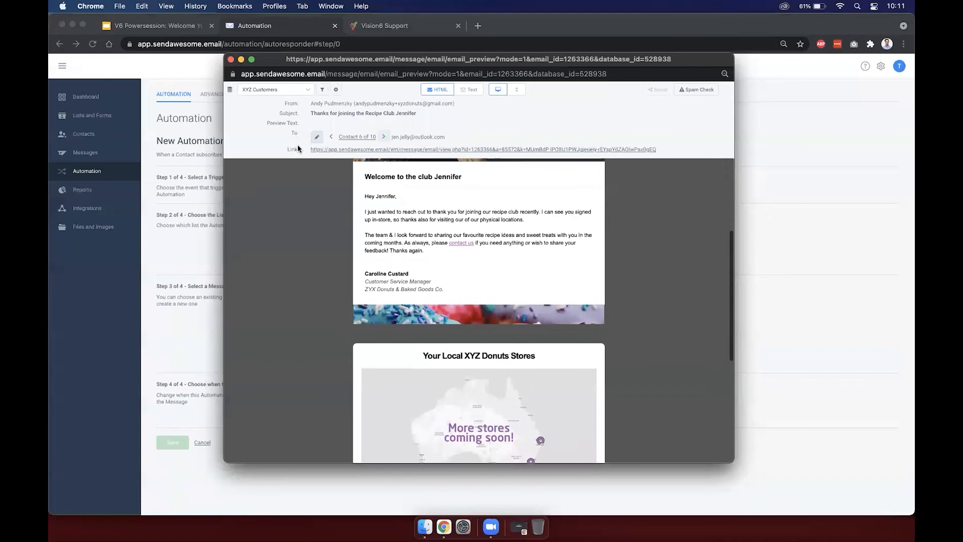
left_click(230, 59)
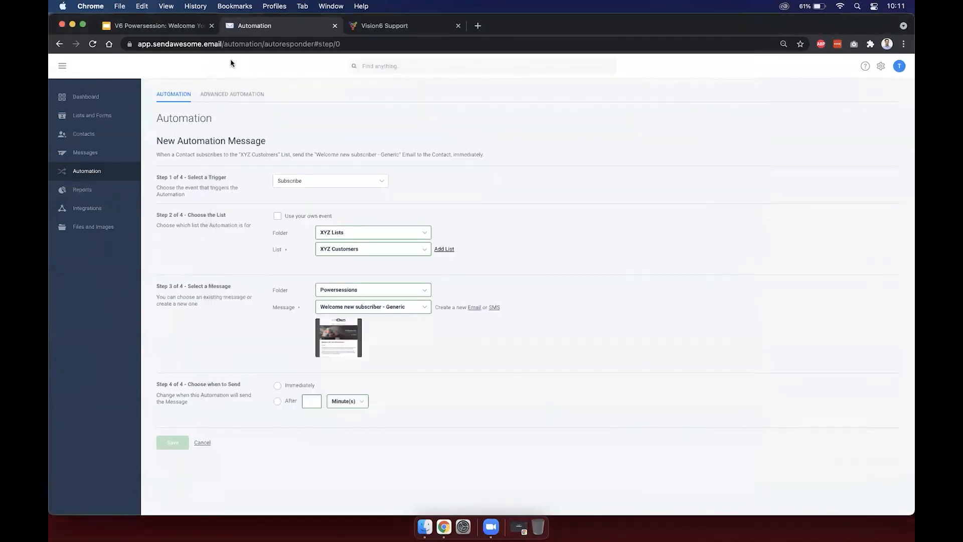
key("super+0")
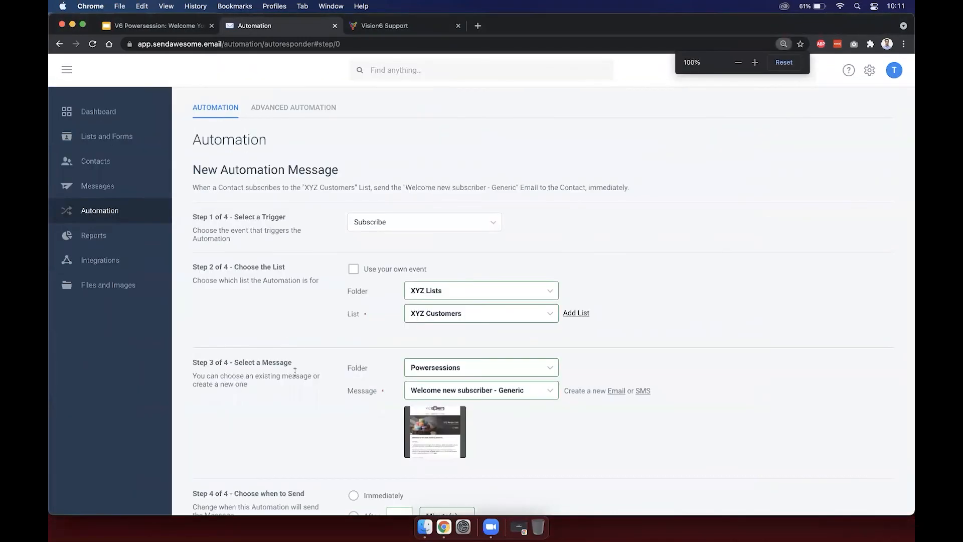
Set the automation to send immediately after checking the delay units, and save it
scroll(295, 371, "down", 3)
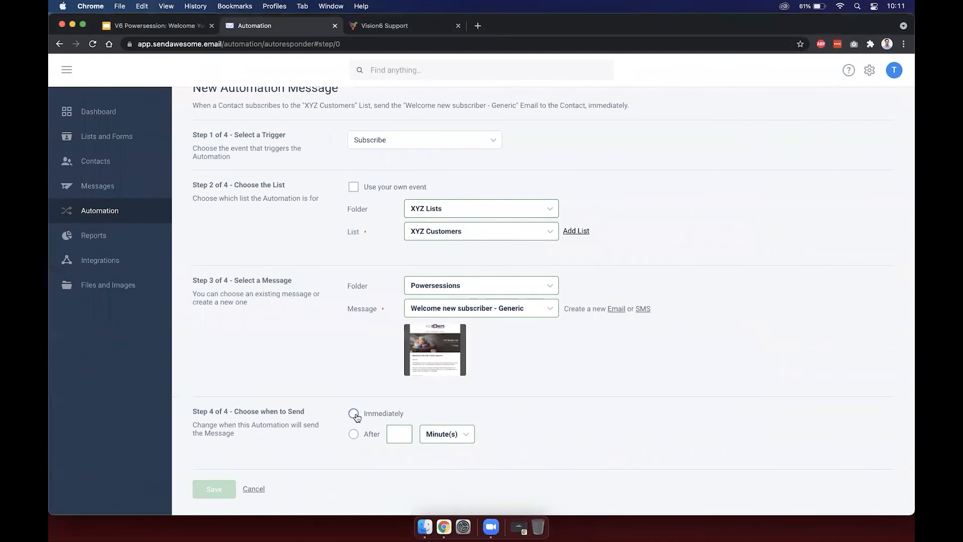
left_click(354, 414)
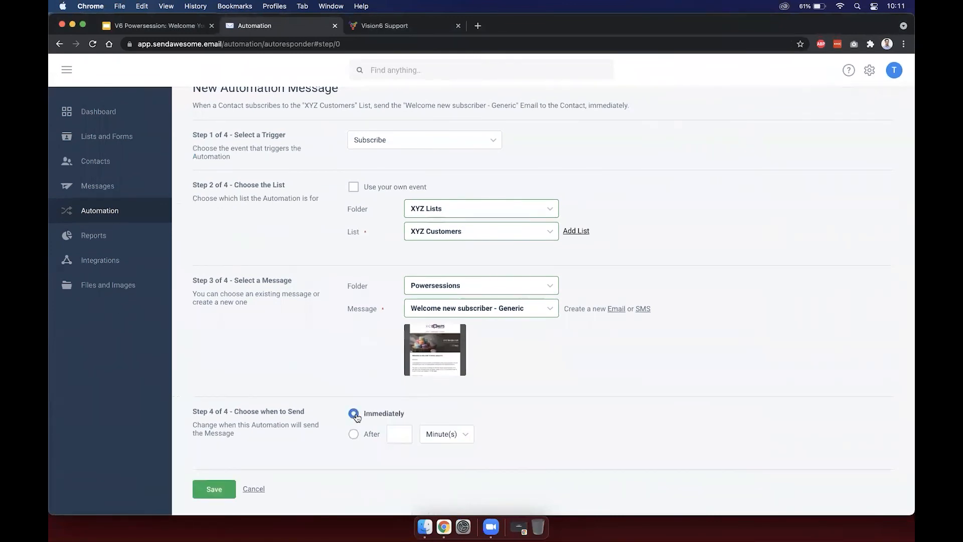
left_click(433, 436)
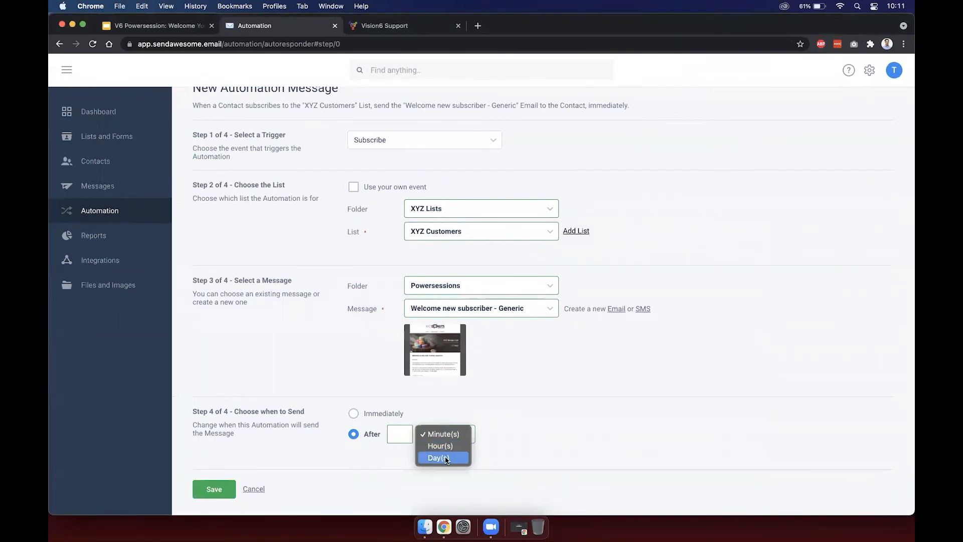
left_click(507, 419)
left_click(360, 415)
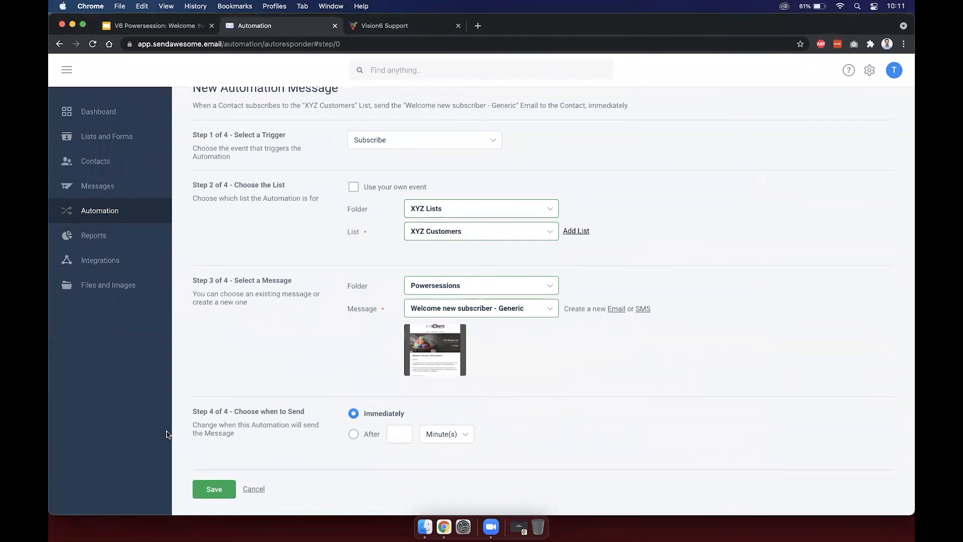
left_click(203, 492)
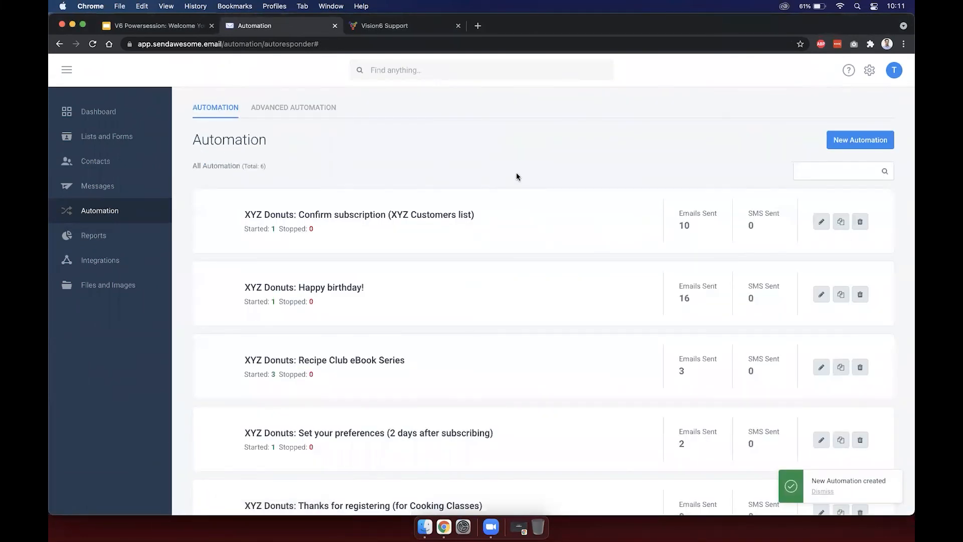
Rename the "Welcome new subscriber - Generic" automation to "Send welcome email upon signing-up"
scroll(517, 176, "down", 3)
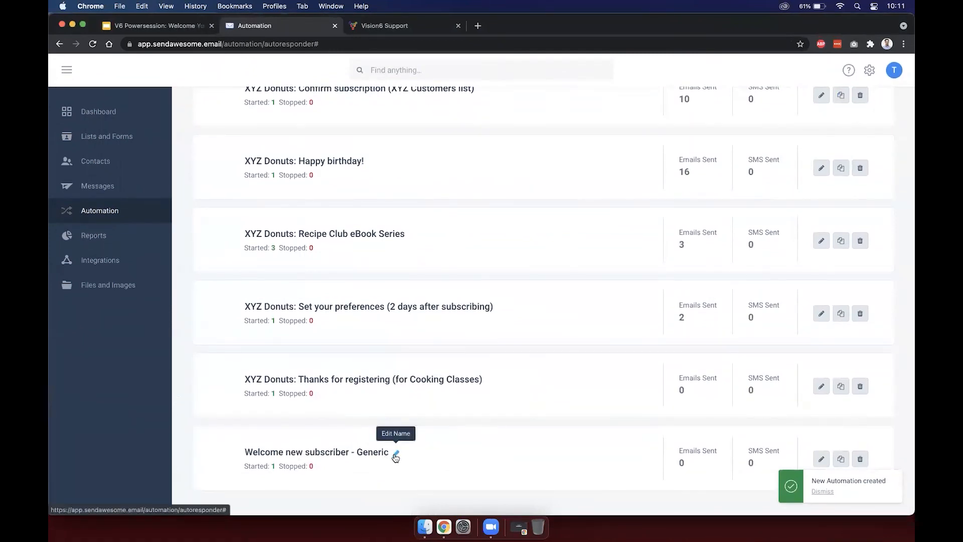
left_click(393, 453)
triple_click(390, 453)
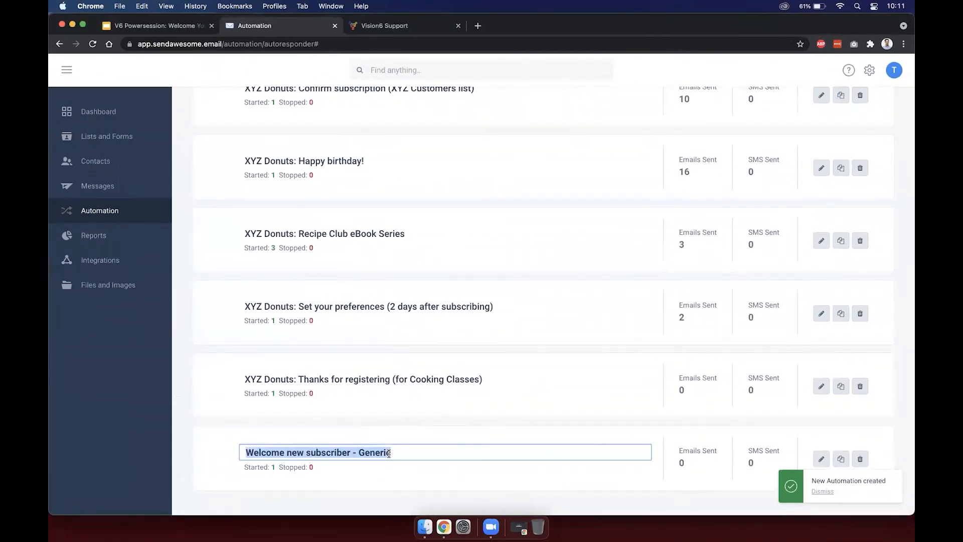
type("Send wlecome u")
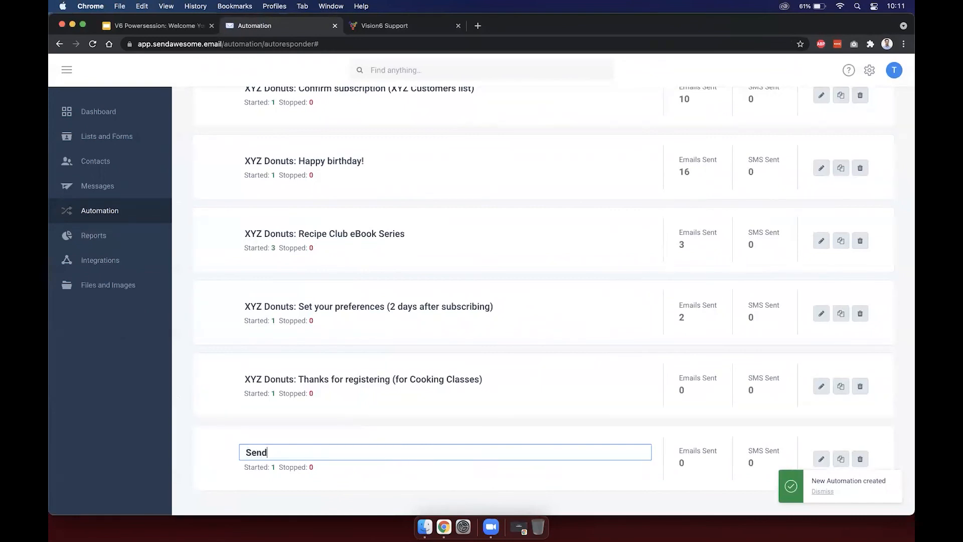
key("BackSpace")
key("BackSpace")
key("BackSpace")
key("BackSpace")
key("BackSpace")
key("BackSpace")
key("BackSpace")
type("elcome email upon signign")
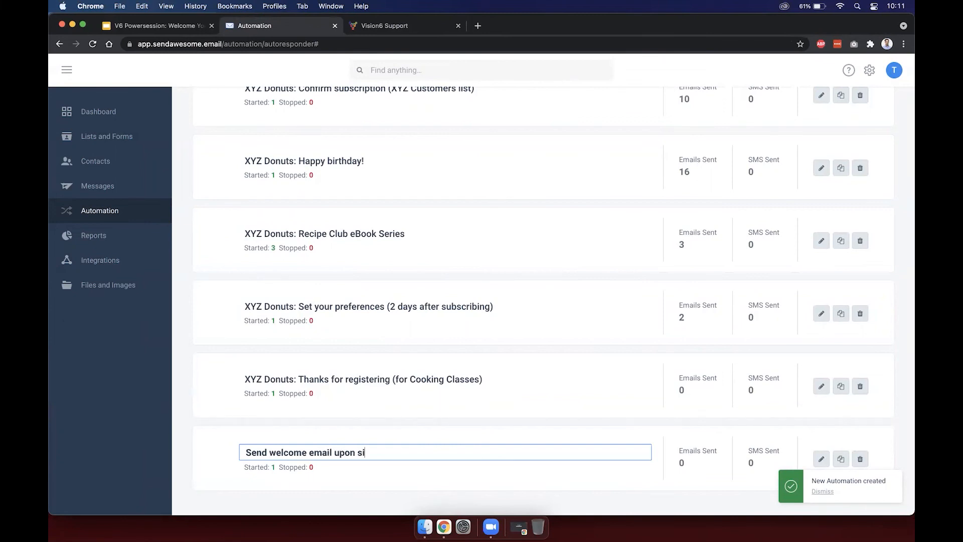
key("BackSpace")
key("BackSpace")
key("BackSpace")
type("ing-up")
left_click(403, 495)
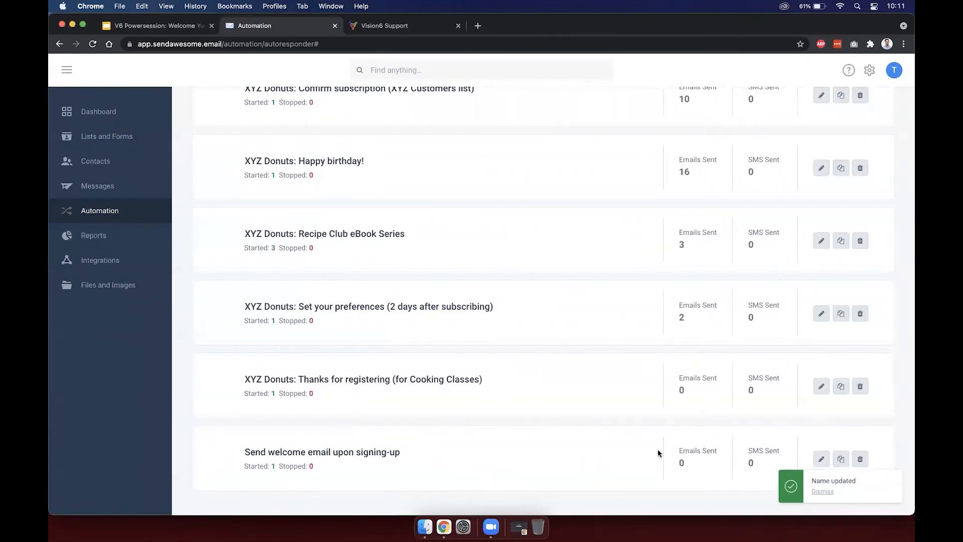
Review the message settings of the "Send welcome email upon signing-up" automation and return to the list of all automations
left_click(822, 461)
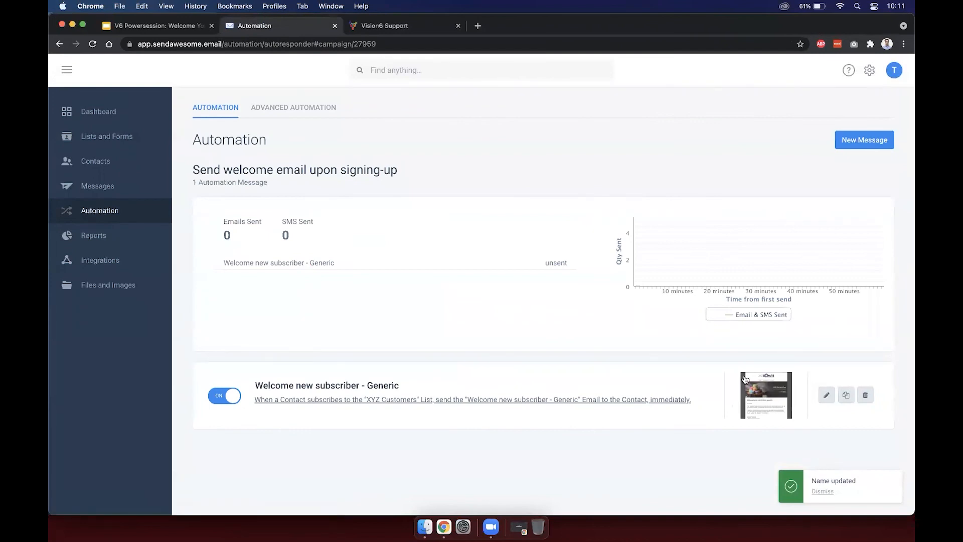
left_click(620, 401)
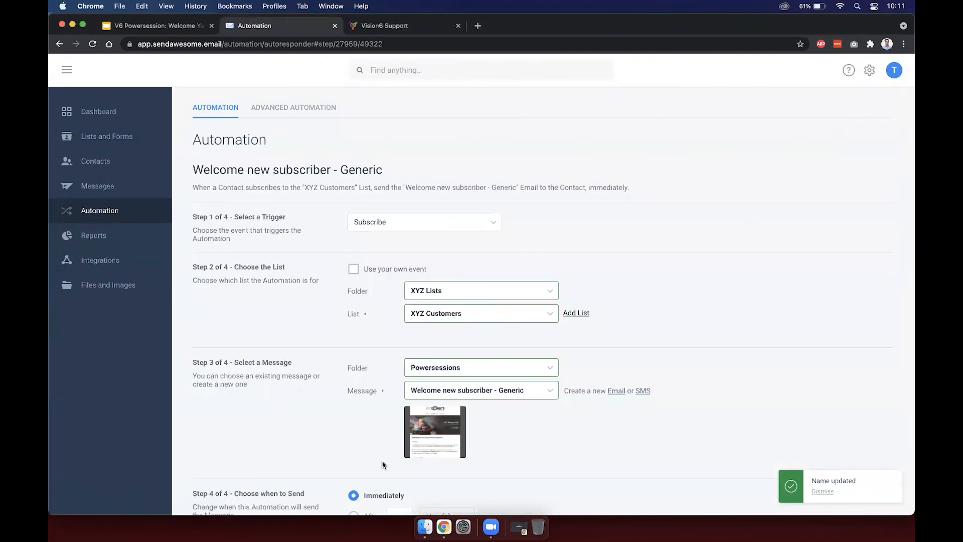
left_click(215, 107)
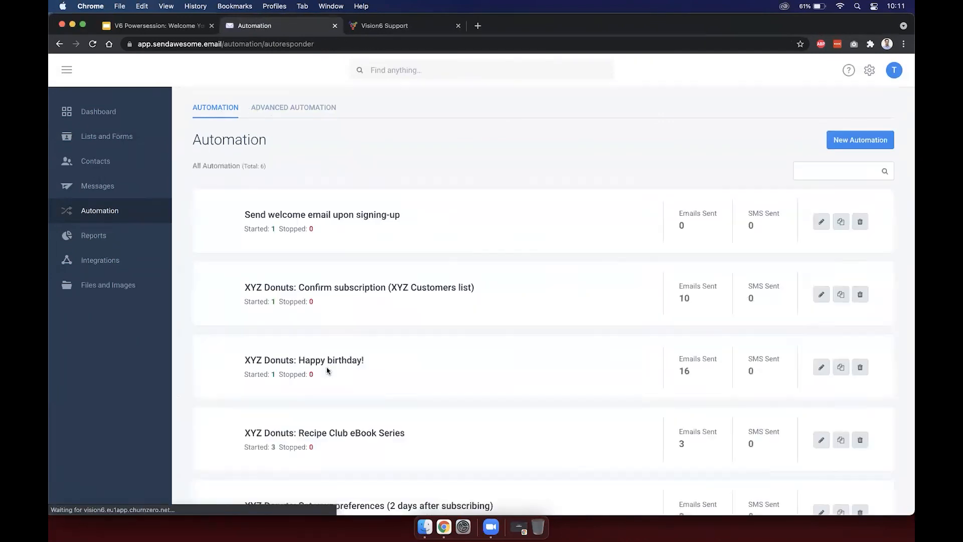
scroll(327, 370, "down", 3)
scroll(507, 401, "up", 3)
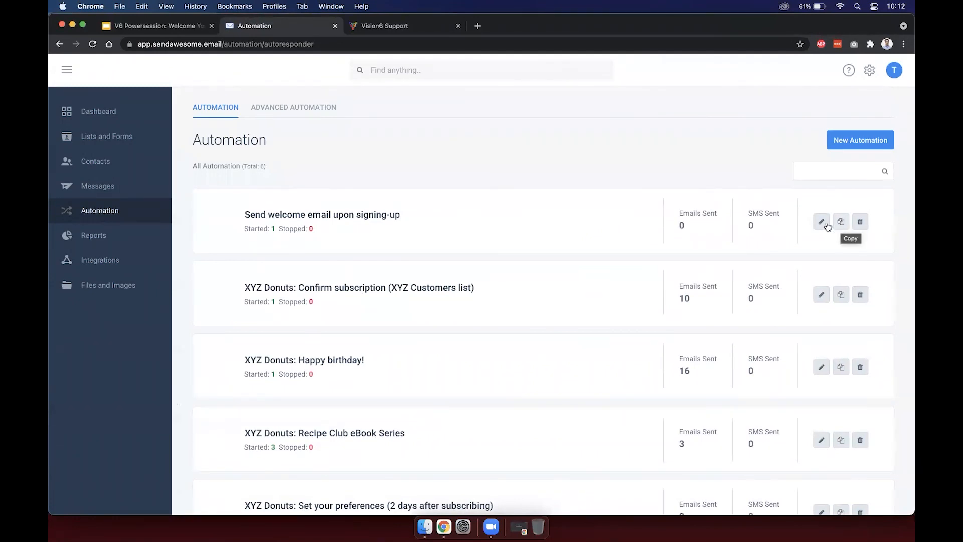
Examine the sending statistics and chart of the "Send welcome email upon signing-up" automation, and go back to the automation list
left_click(821, 223)
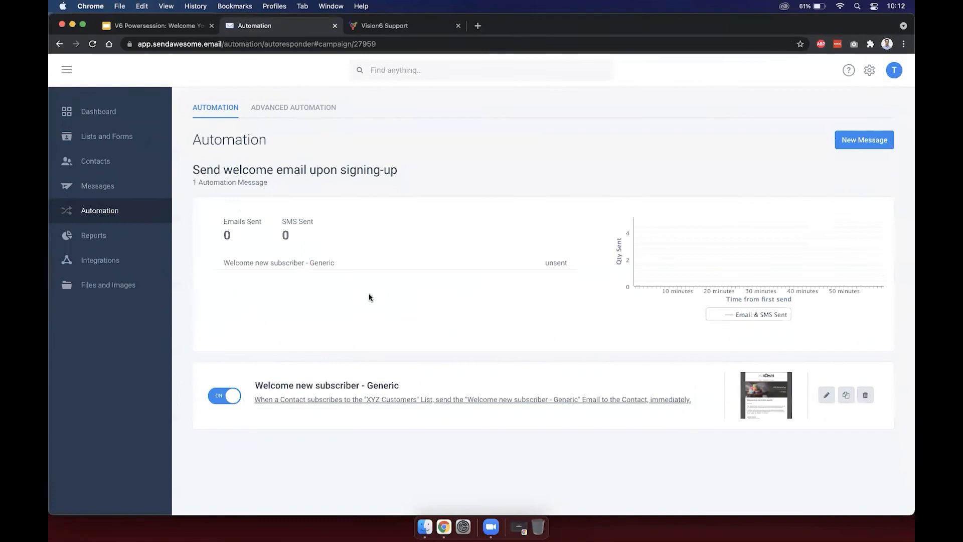
mouse_move(765, 236)
left_click(227, 112)
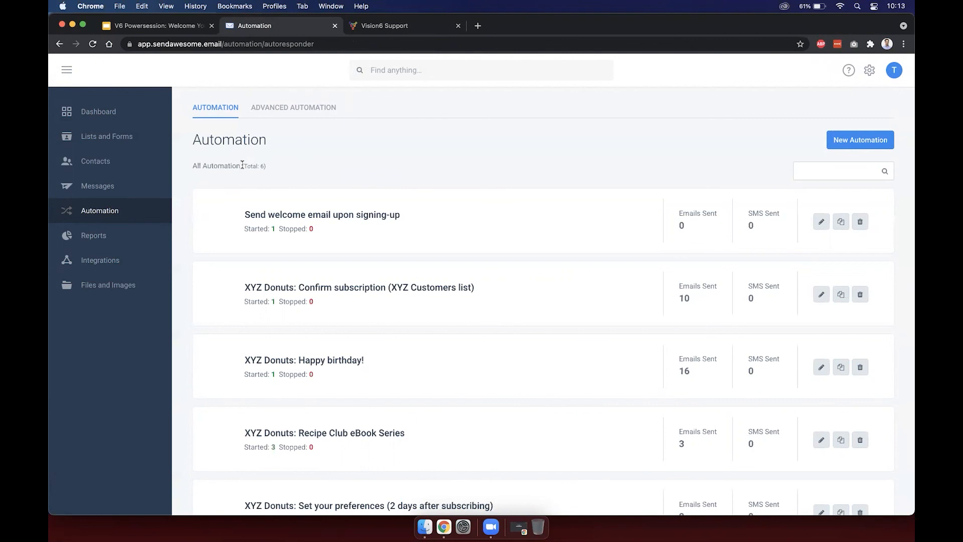
Switch to the Google Slides presentation and show the "Setting up the Automation" slide
left_click(170, 27)
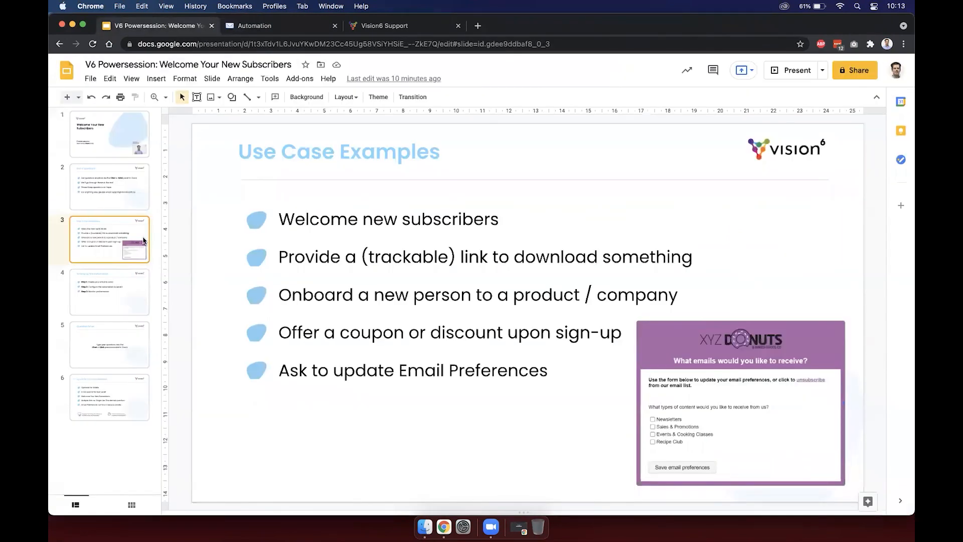
left_click(121, 299)
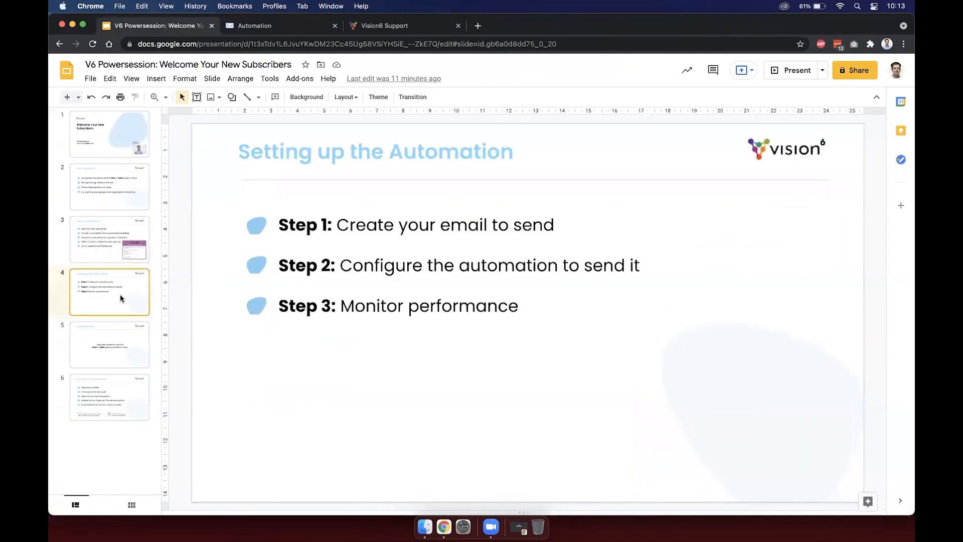